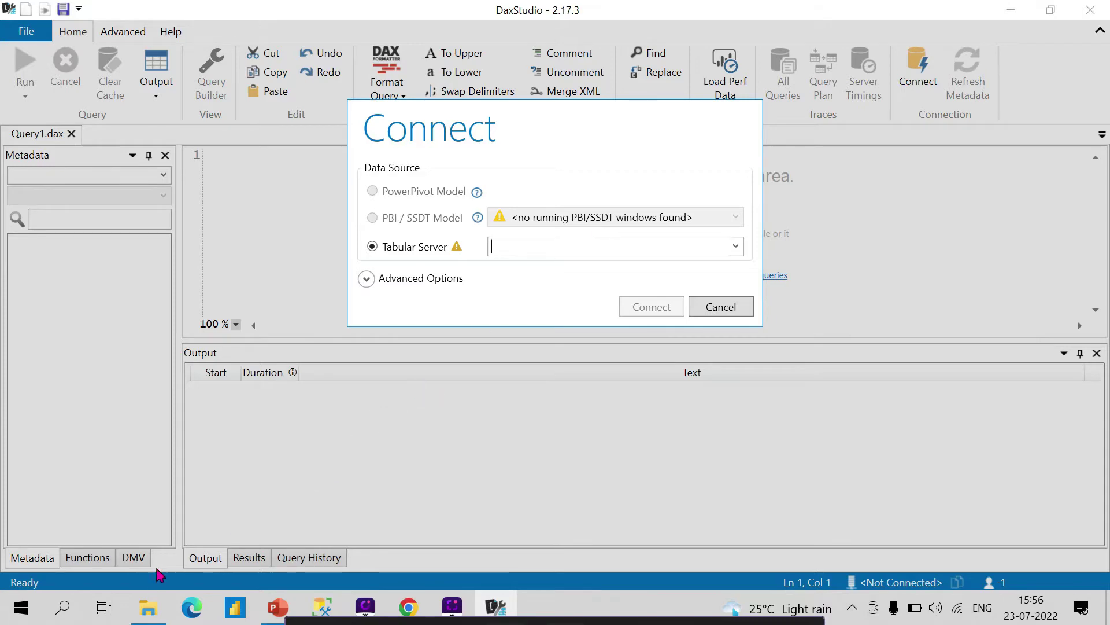
# Open DaxStudioDemo.pbix from the Downloads folder in Power BI Desktop, show its model view, and return to DAX Studio
pyautogui.click(152, 612)
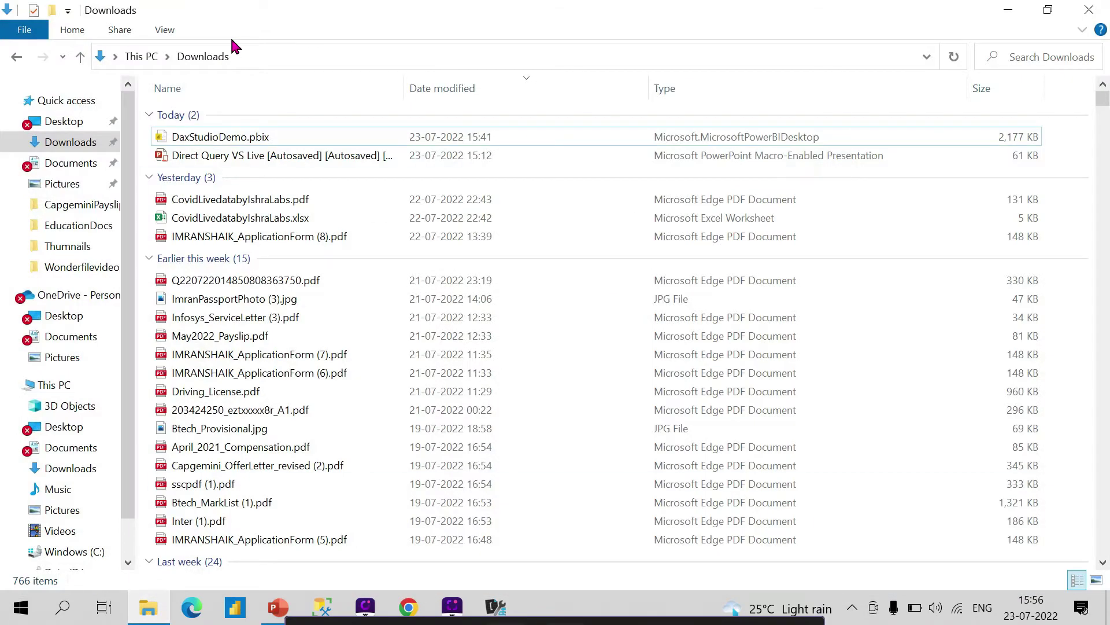
pyautogui.click(180, 138)
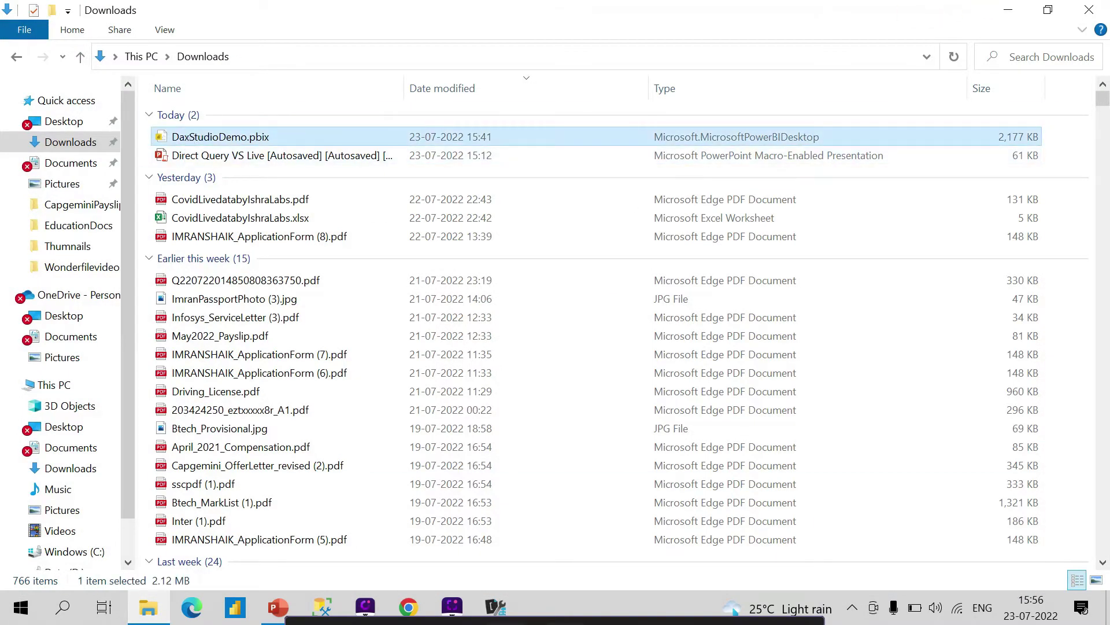
pyautogui.click(1008, 10)
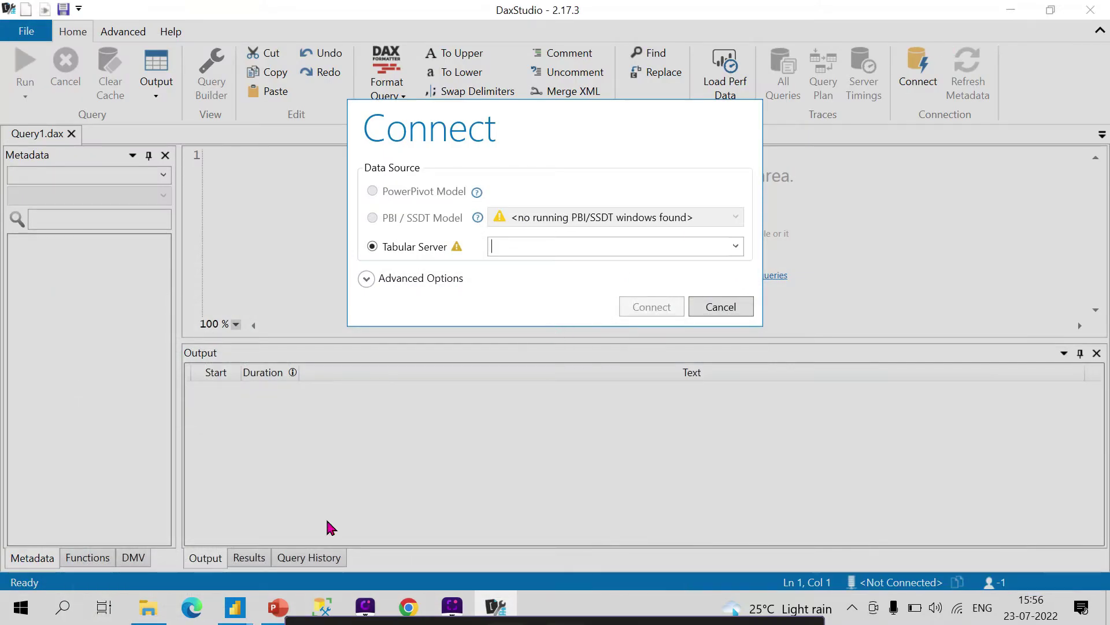
pyautogui.moveTo(237, 608)
pyautogui.click(287, 559)
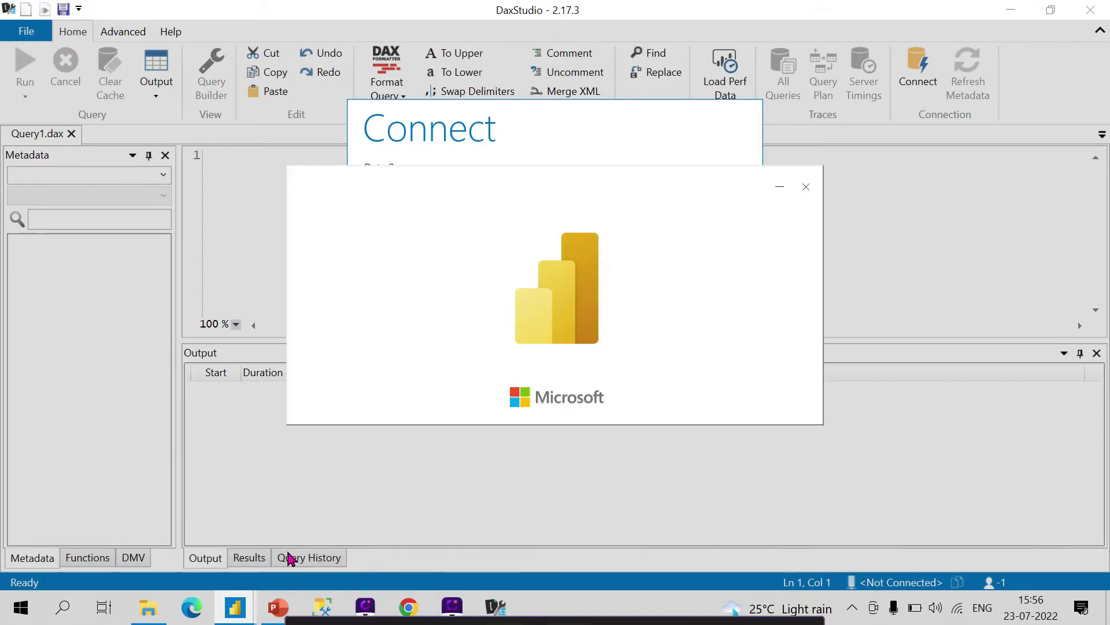
pyautogui.rightClick(316, 599)
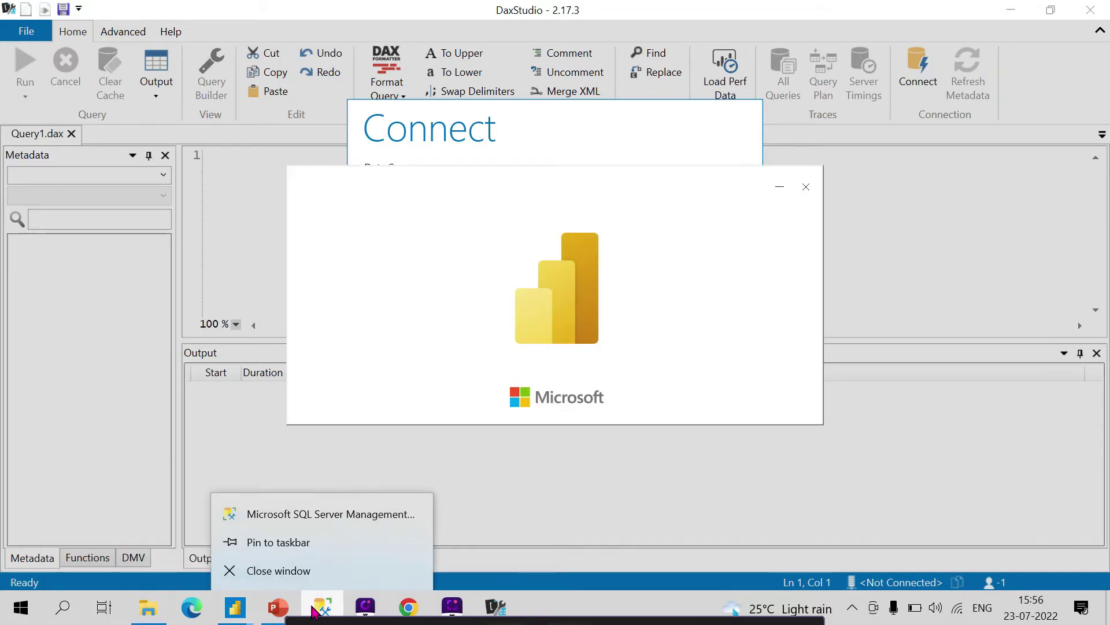
pyautogui.click(555, 509)
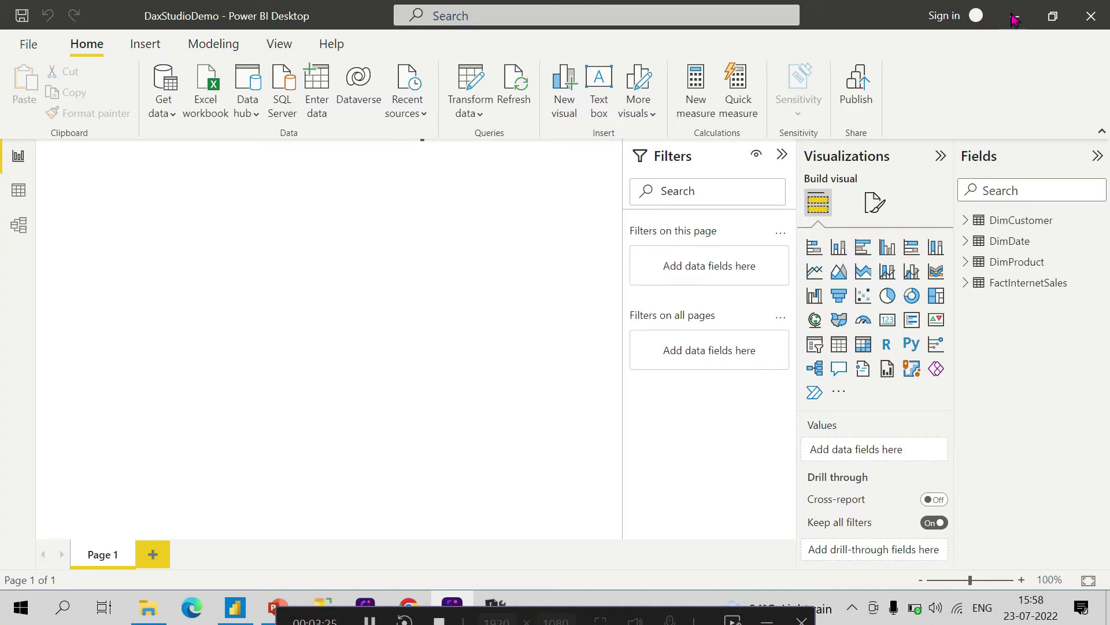
pyautogui.click(19, 226)
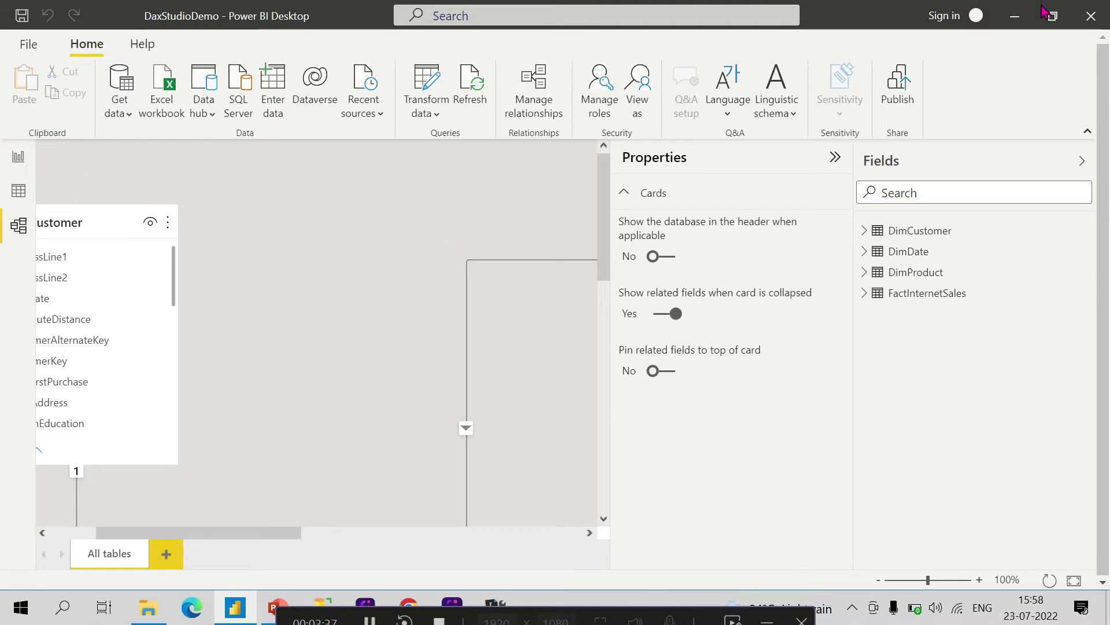
pyautogui.click(1013, 18)
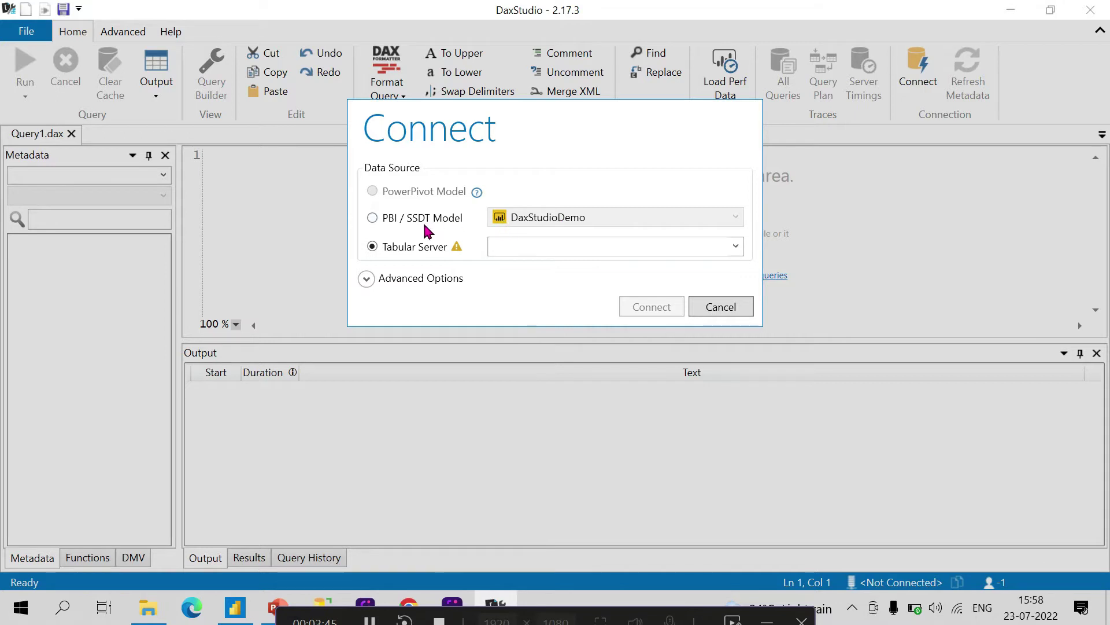
# Connect to the DaxStudioDemo PBI / SSDT model and hide the hidden objects in the metadata list
pyautogui.click(372, 218)
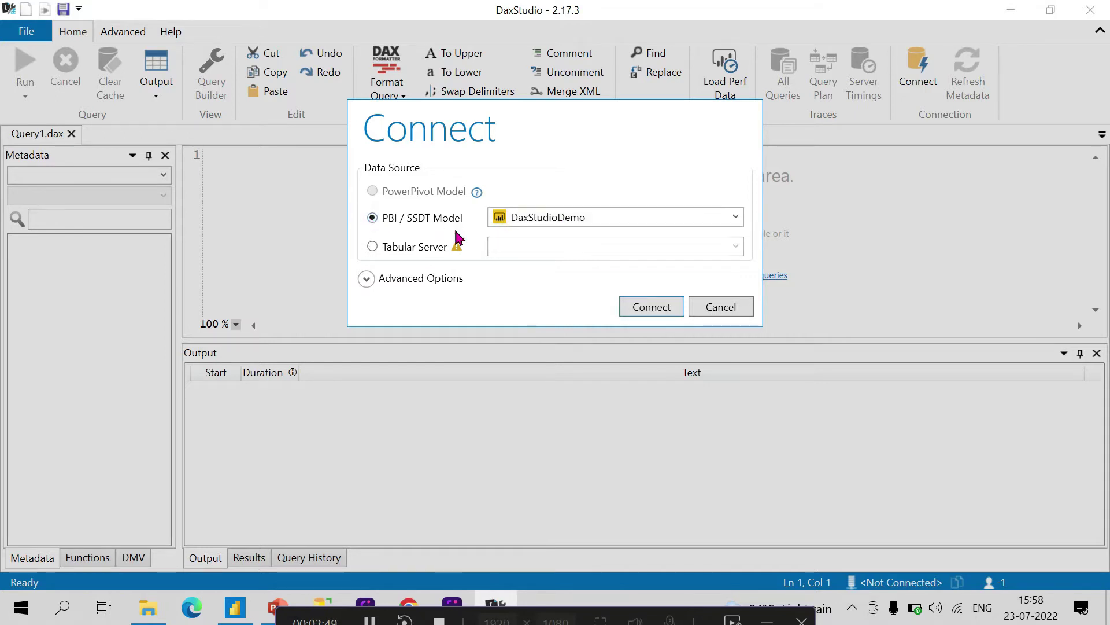
pyautogui.click(640, 306)
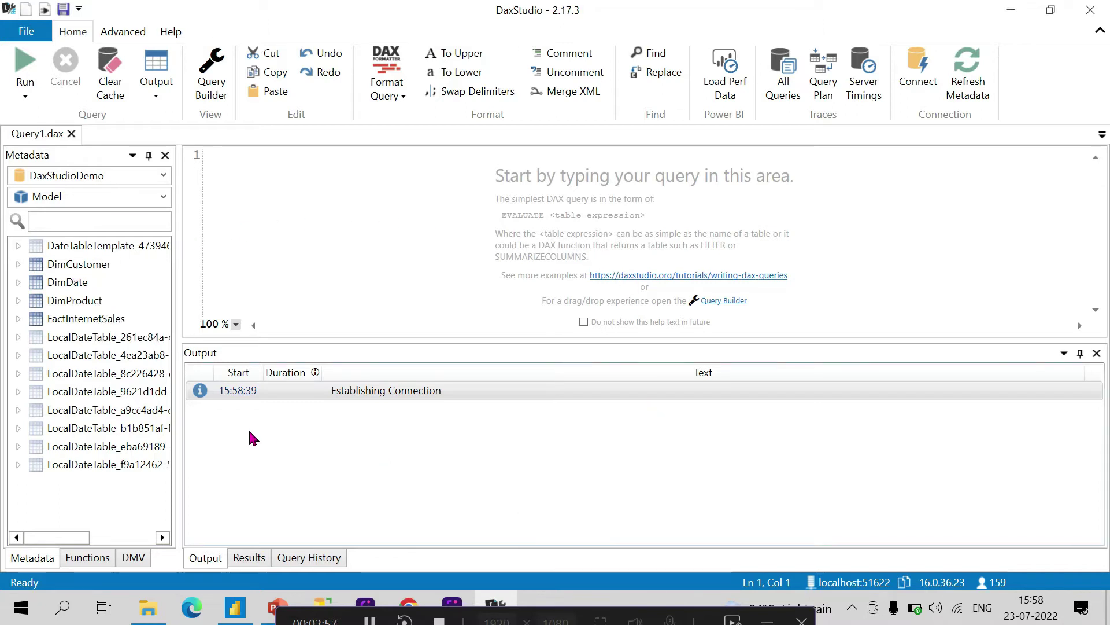
pyautogui.rightClick(75, 341)
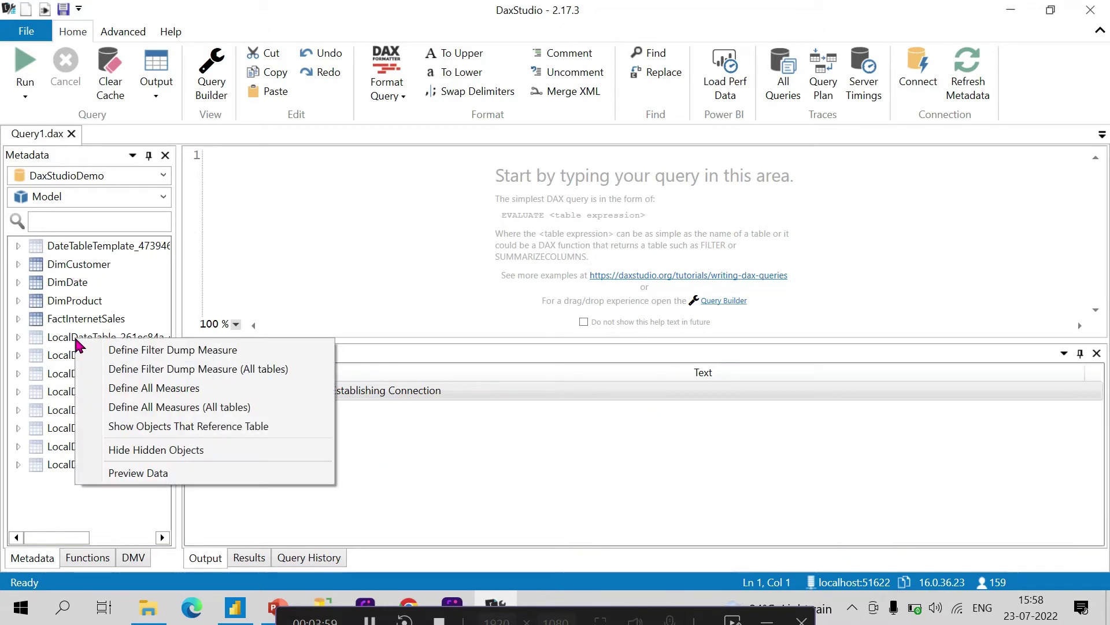
pyautogui.click(145, 450)
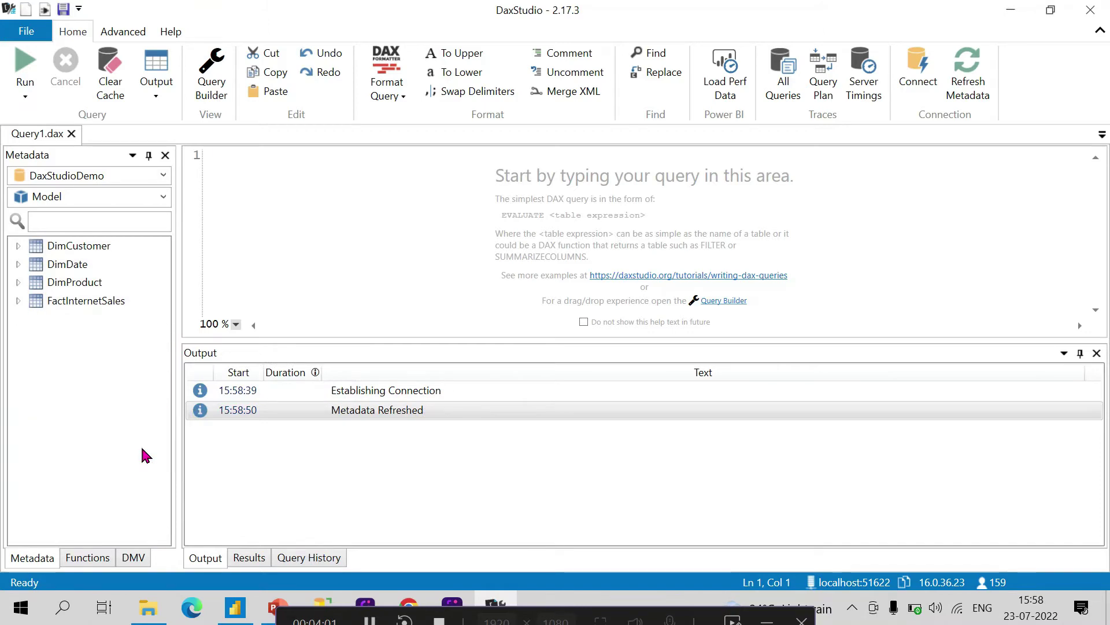
# Compare the table list of the Power BI Desktop model with the tables in the DAX Studio metadata
pyautogui.click(237, 604)
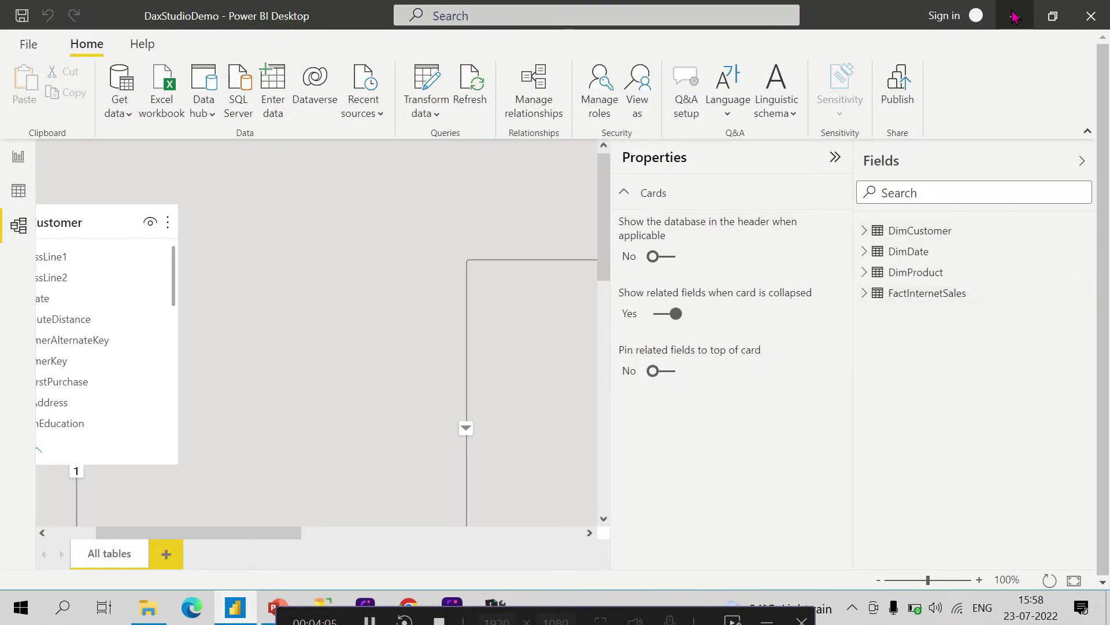
pyautogui.click(1013, 14)
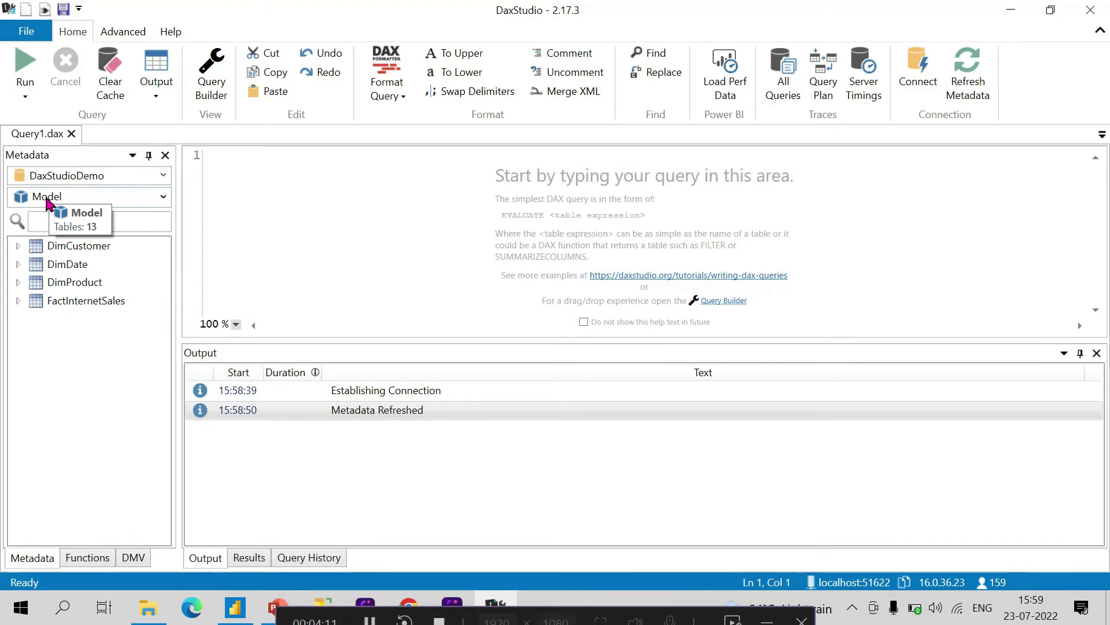
pyautogui.moveTo(99, 303)
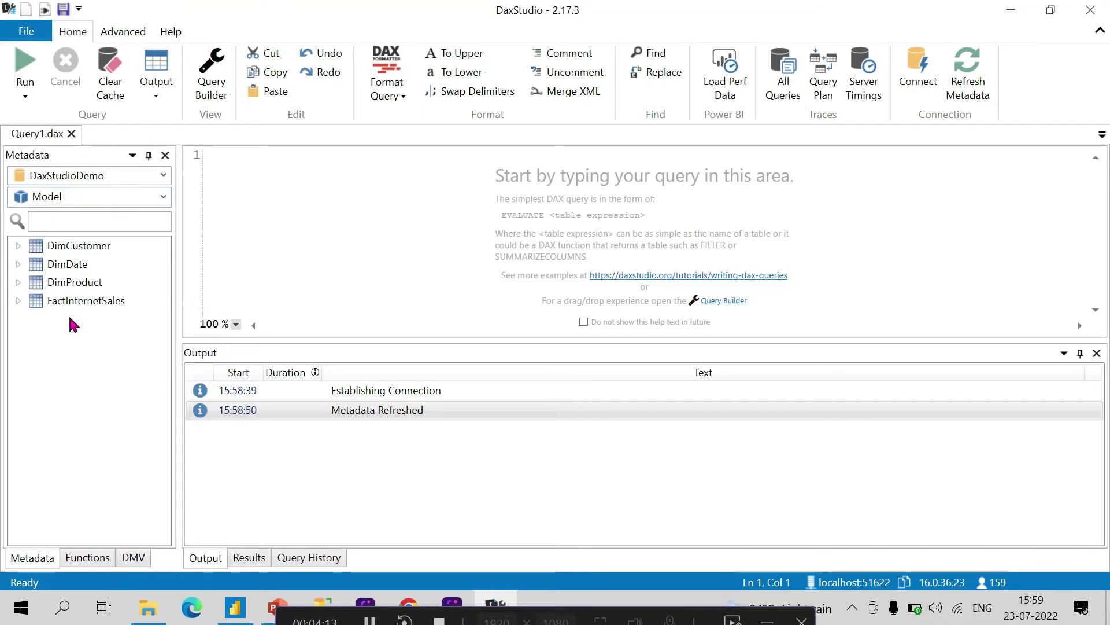
# Write a query with EVALUATE on line 1 and the DimProduct table from the metadata on line 3
pyautogui.moveTo(74, 254)
pyautogui.click(21, 281)
pyautogui.click(57, 284)
pyautogui.moveTo(415, 234); pyautogui.dragTo(409, 223)
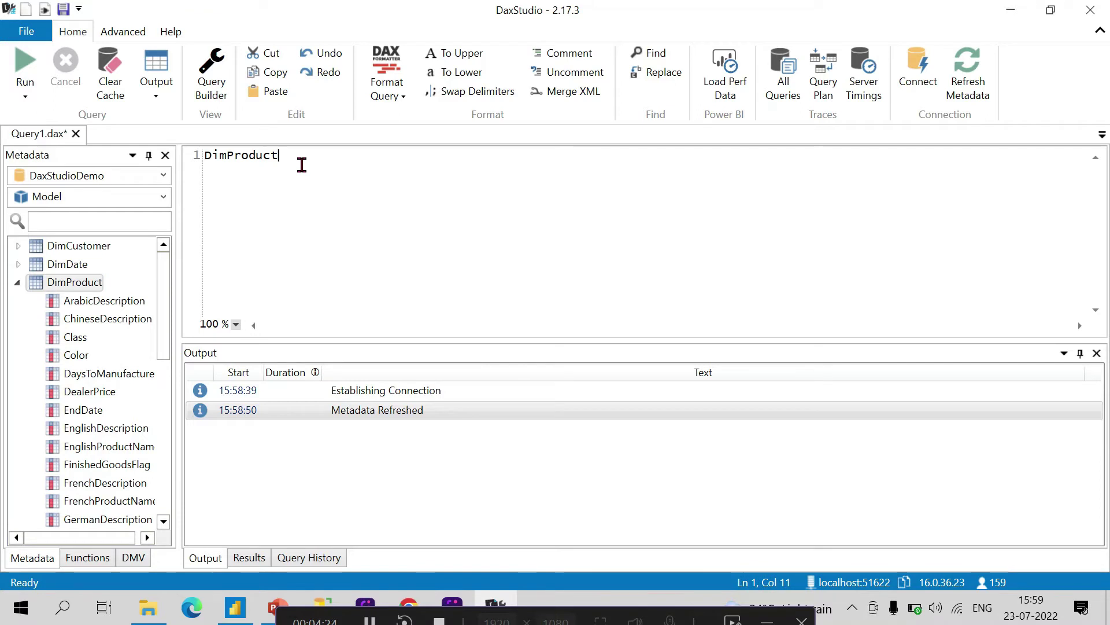
pyautogui.press('Home')
pyautogui.press('Return')
pyautogui.press('Return')
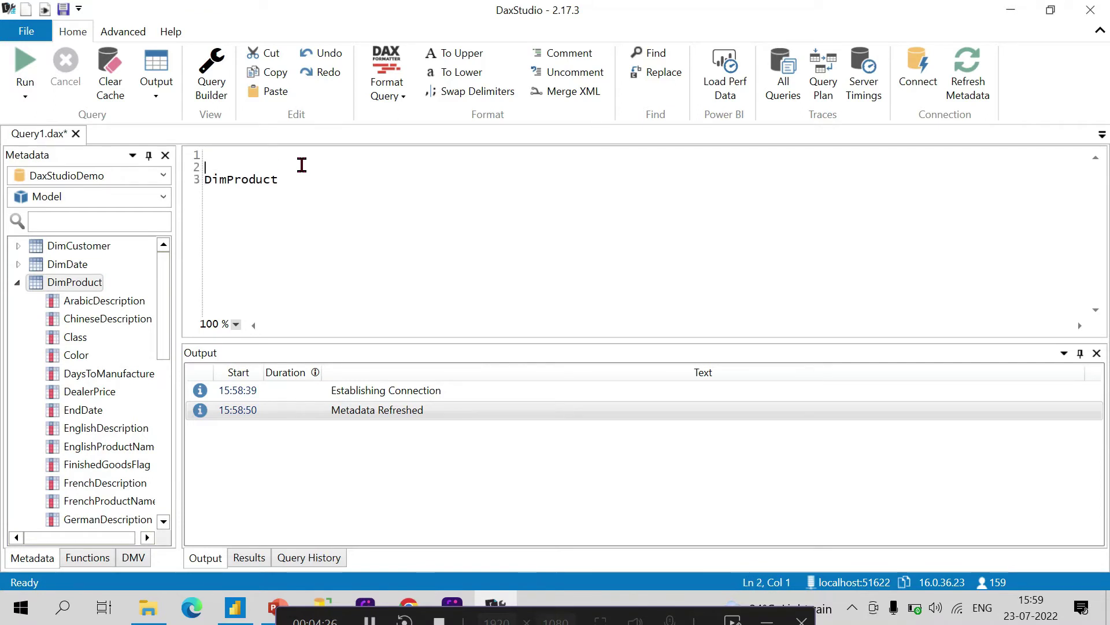
pyautogui.write('EVA')
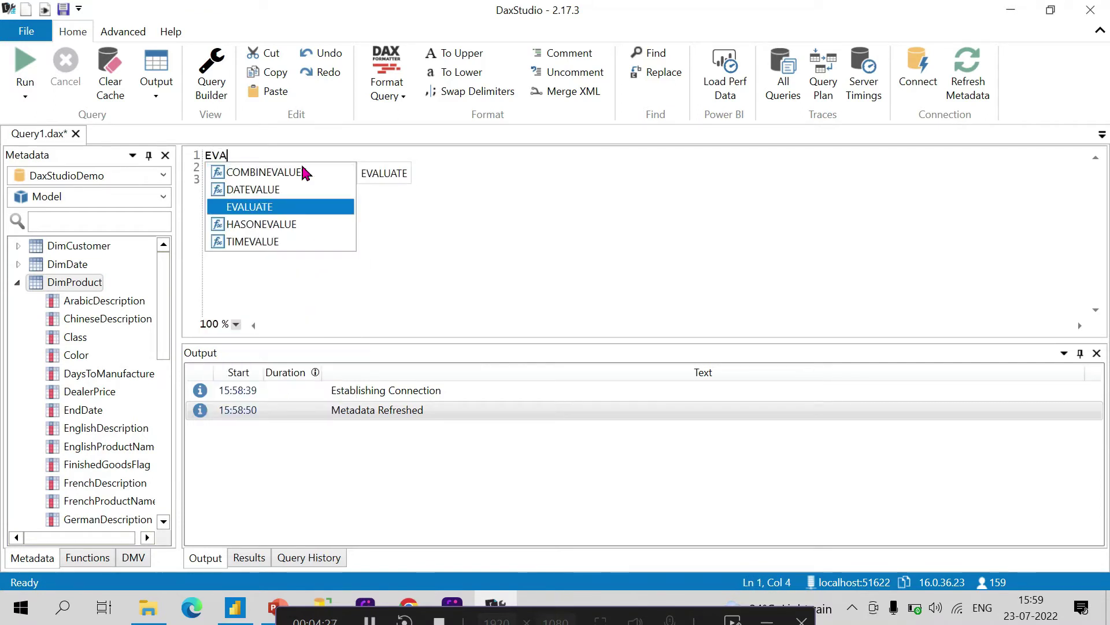
pyautogui.doubleClick(256, 206)
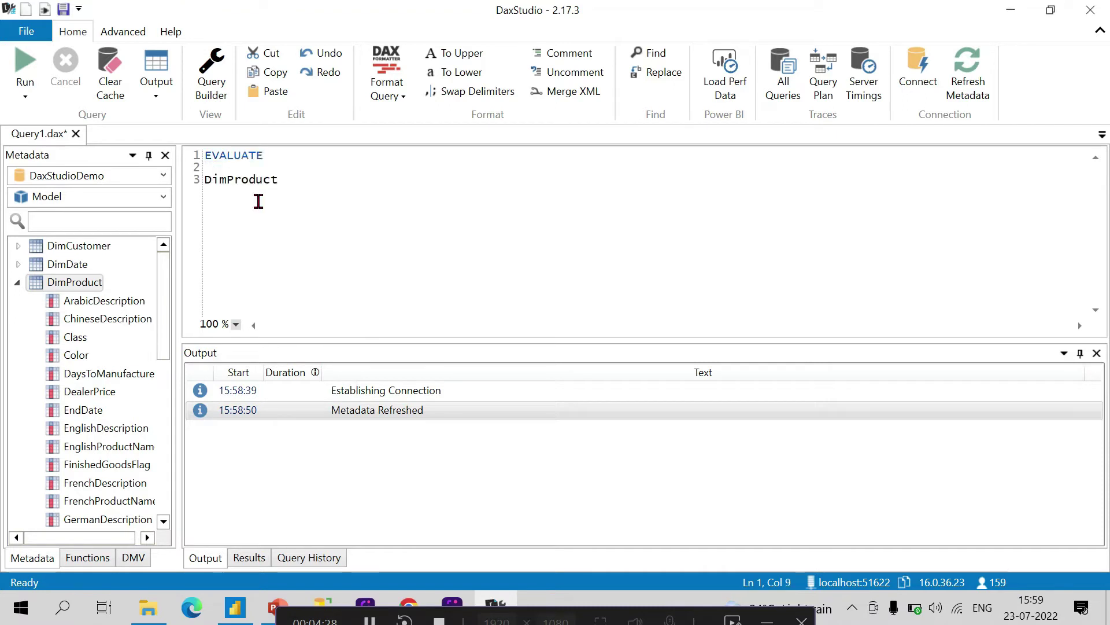
# Run the whole DimProduct query and look through the returned product rows
pyautogui.click(310, 219)
pyautogui.moveTo(300, 191); pyautogui.dragTo(167, 154)
pyautogui.click(26, 66)
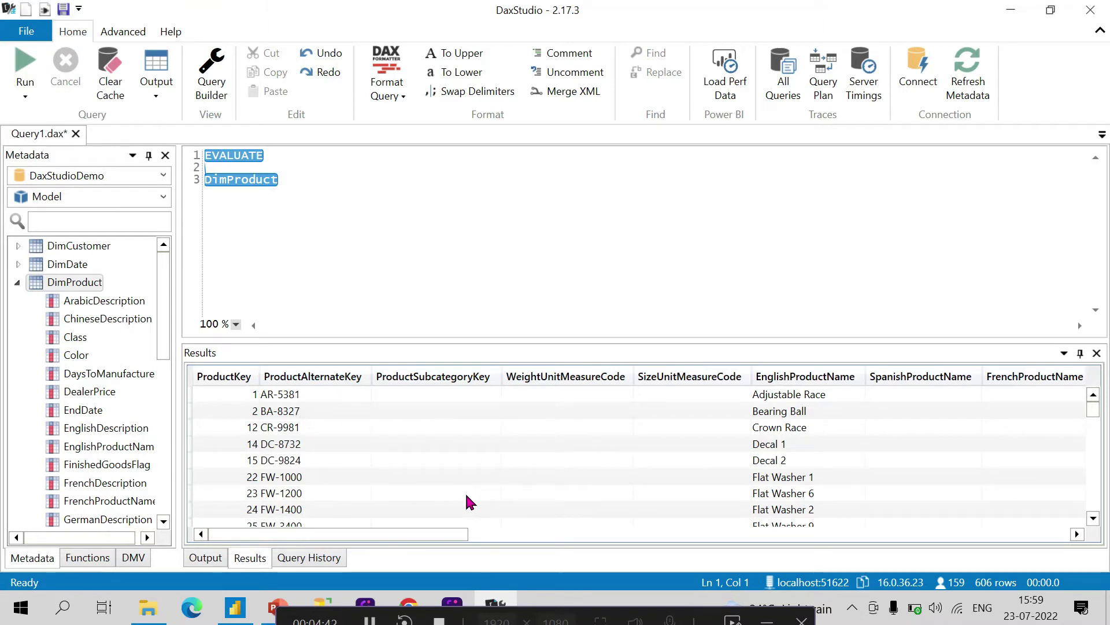
pyautogui.scroll(-15, 466, 497)
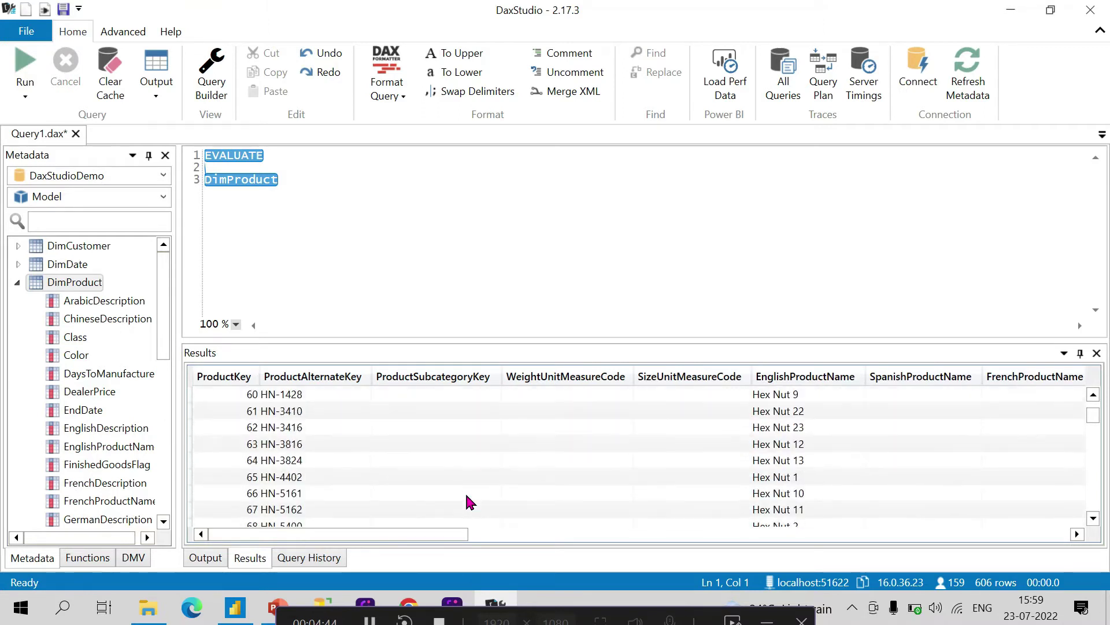
pyautogui.scroll(-10, 466, 495)
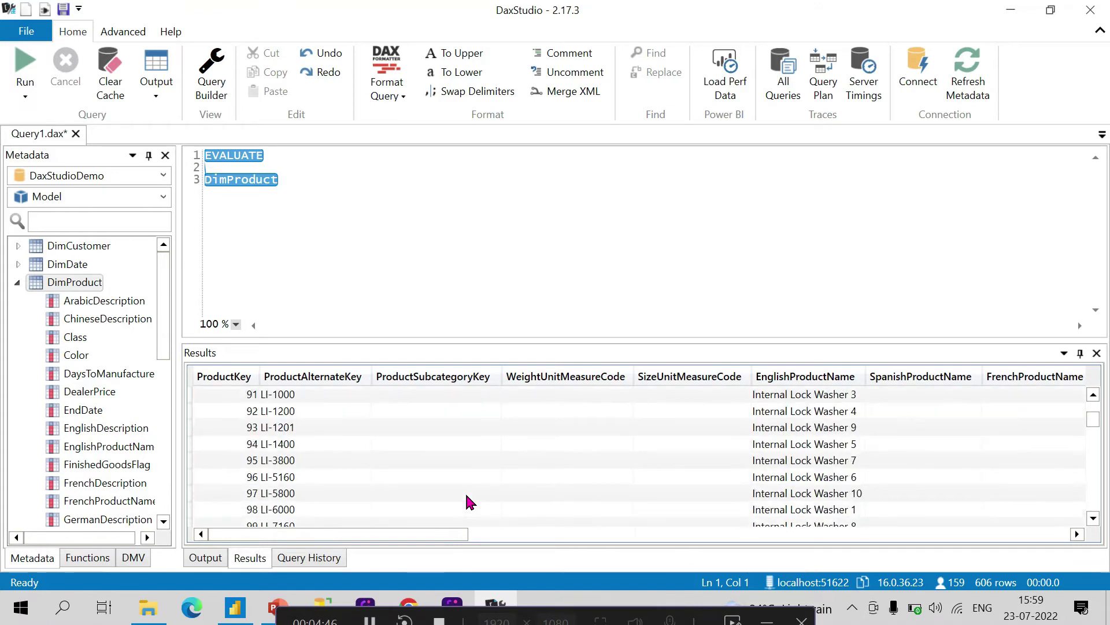
# Replace DimProduct with the DimCustomer table in the EVALUATE query and run the whole query
pyautogui.click(305, 192)
pyautogui.hotkey('ctrl', 'a')
pyautogui.click(322, 208)
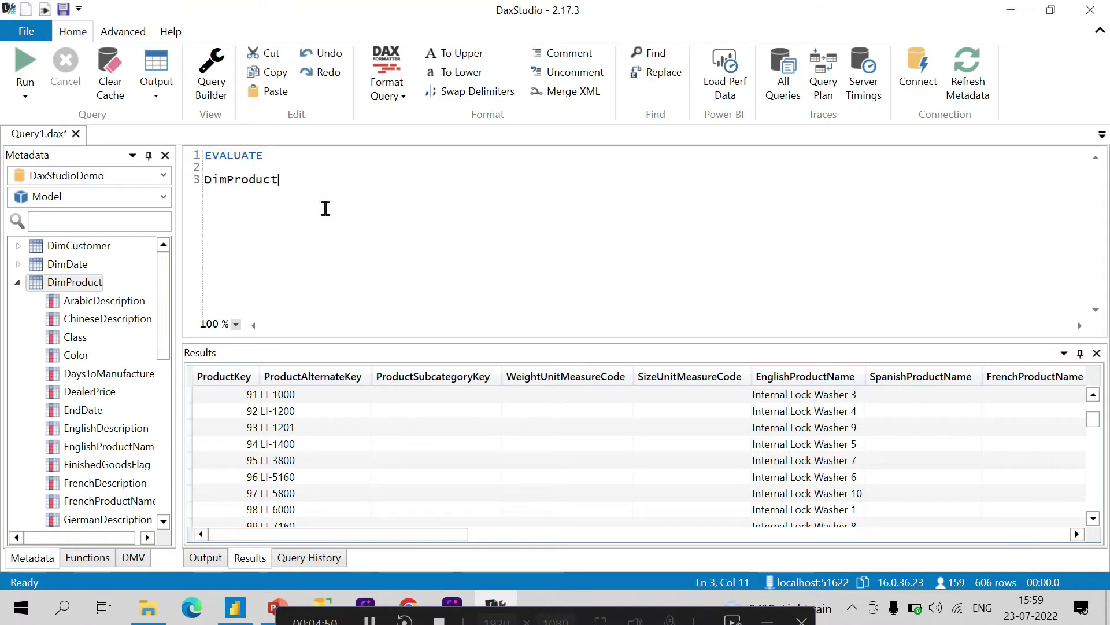
pyautogui.moveTo(283, 181); pyautogui.dragTo(198, 179)
pyautogui.press('Delete')
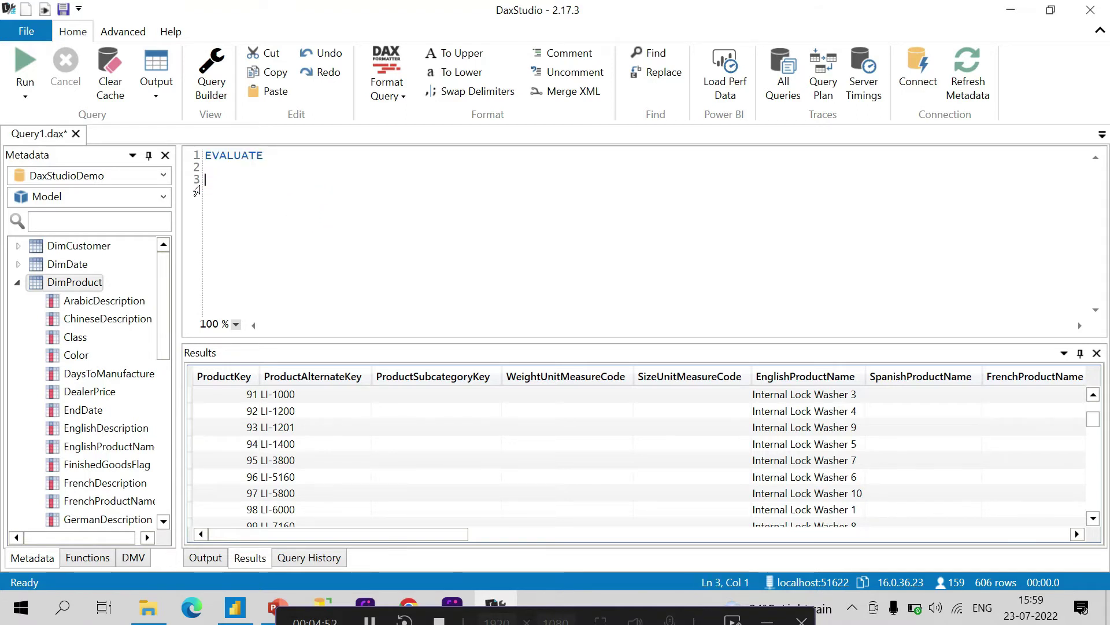
pyautogui.click(16, 283)
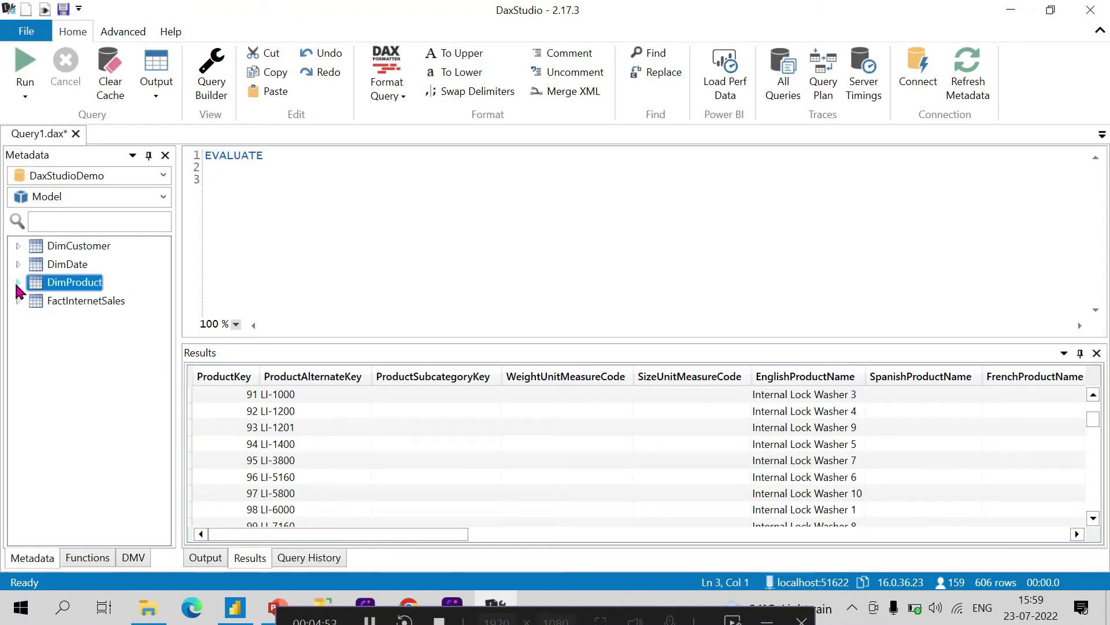
pyautogui.click(50, 248)
pyautogui.moveTo(49, 250); pyautogui.dragTo(267, 191)
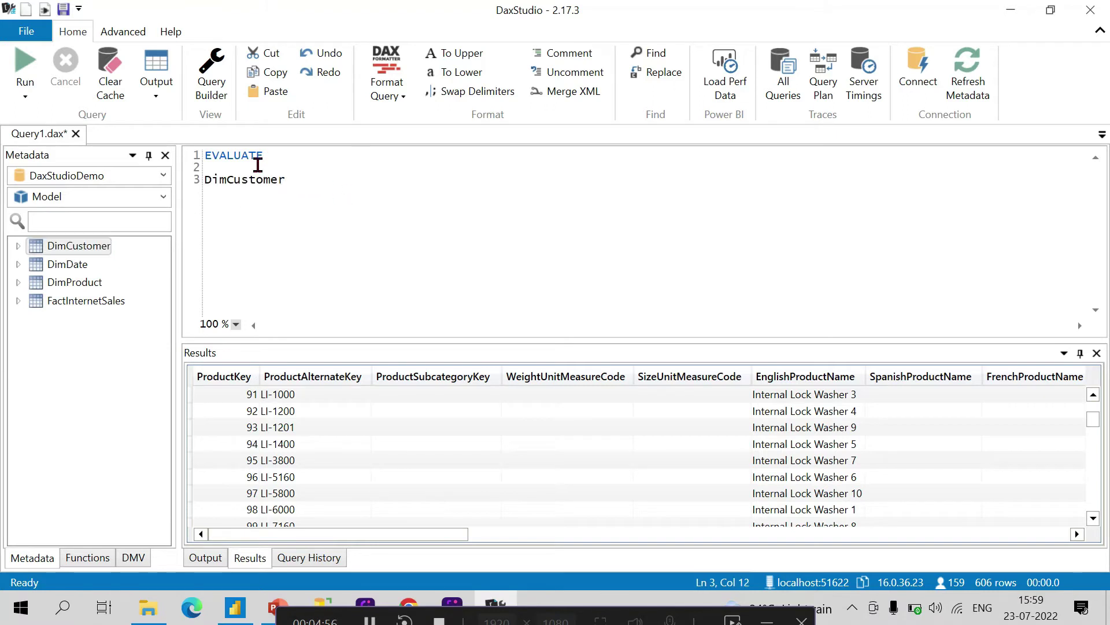
pyautogui.hotkey('ctrl', 'shift', 'Home')
pyautogui.click(25, 67)
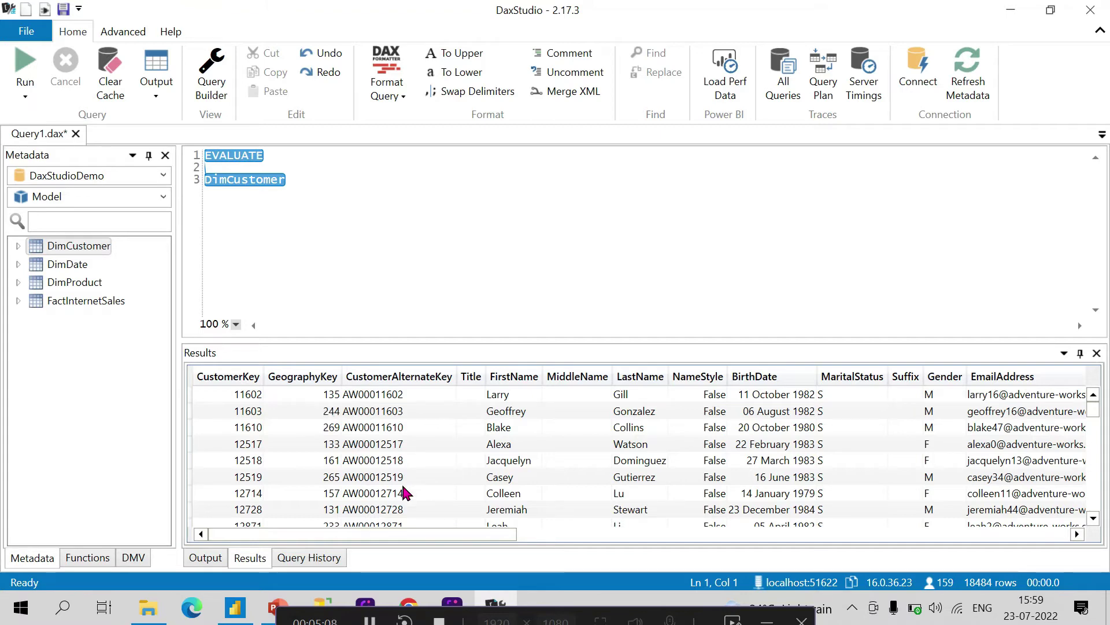
# View the DimCustomer table's data in Power BI Desktop to check it against the query results, and return to DAX Studio
pyautogui.click(250, 604)
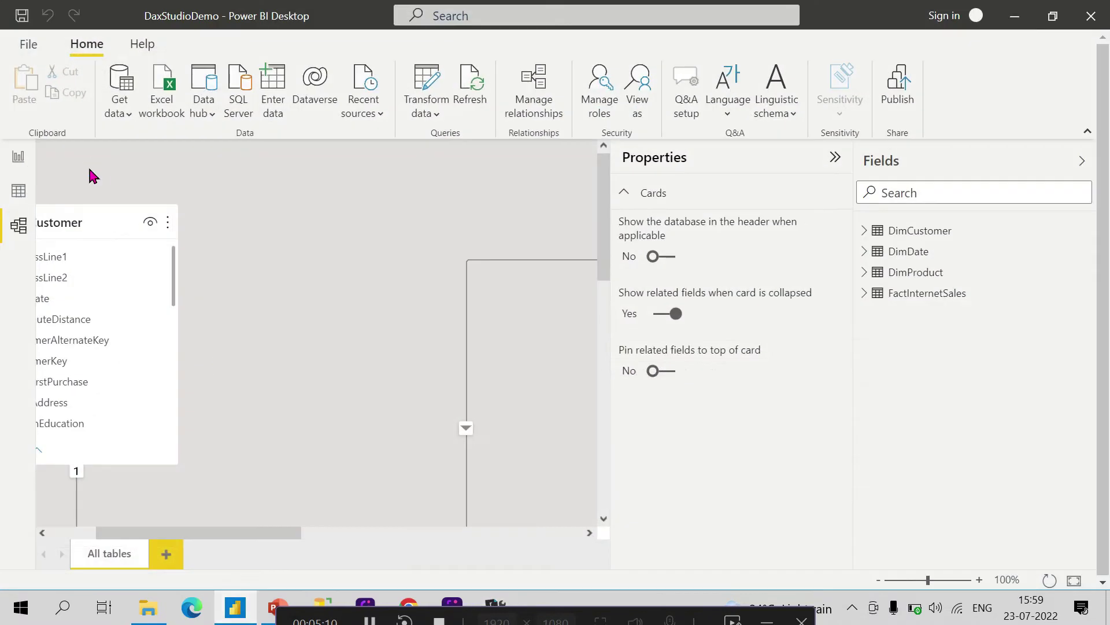
pyautogui.click(16, 193)
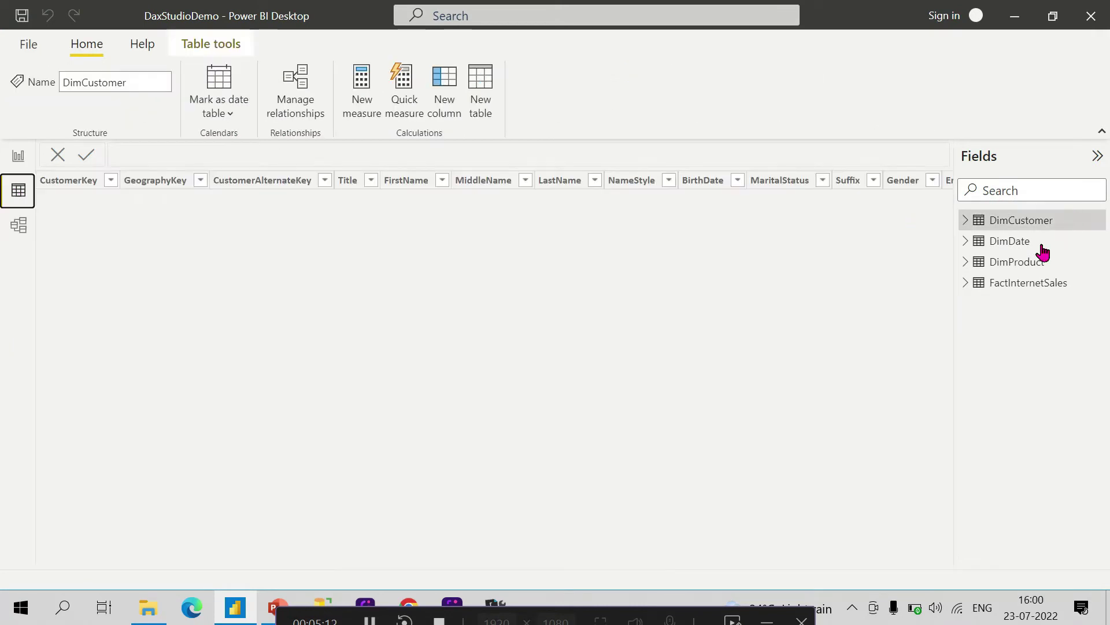
pyautogui.moveTo(986, 221)
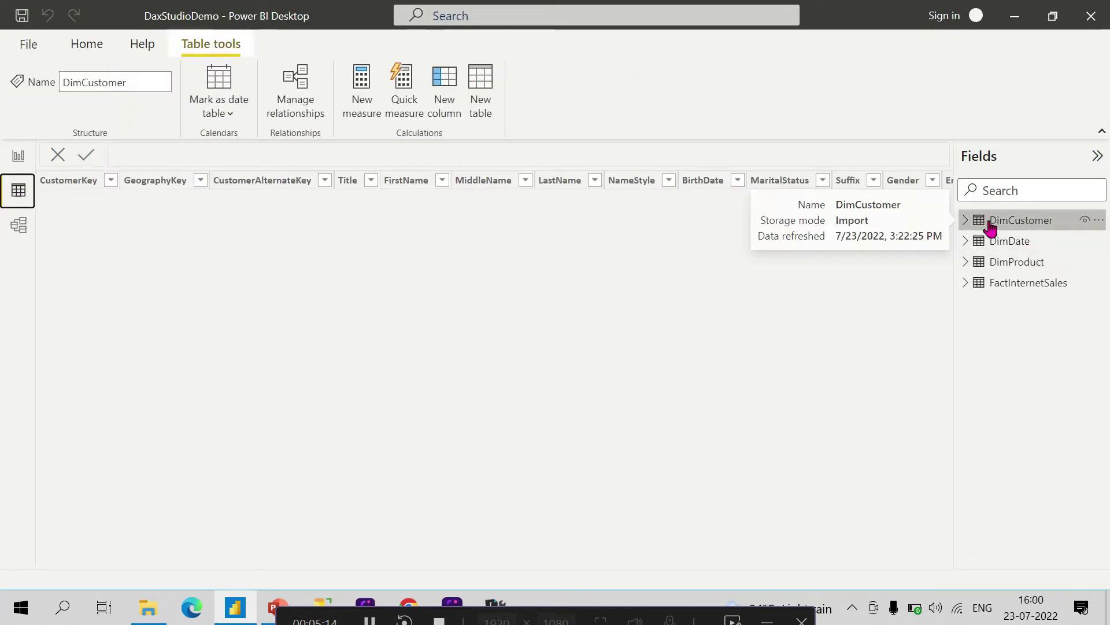
pyautogui.click(1001, 245)
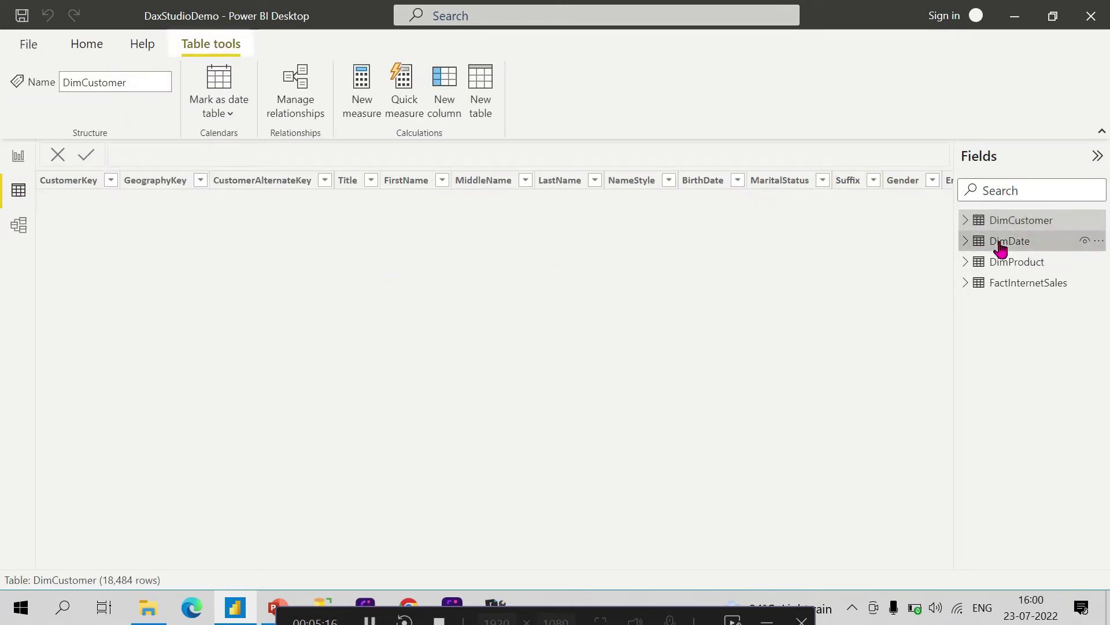
pyautogui.click(1033, 223)
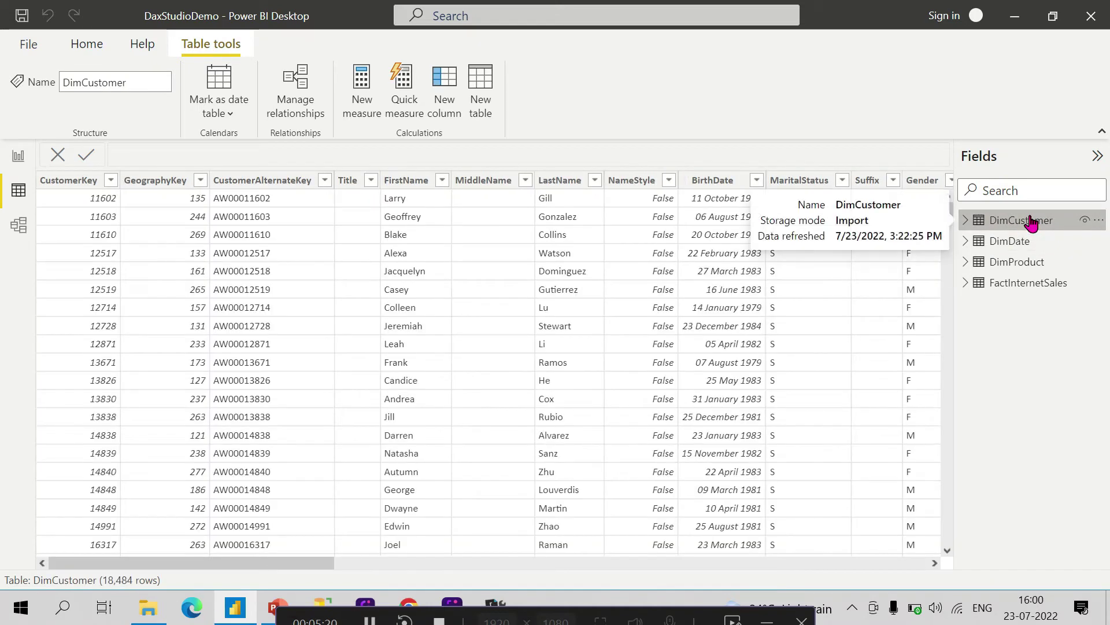
pyautogui.click(1015, 14)
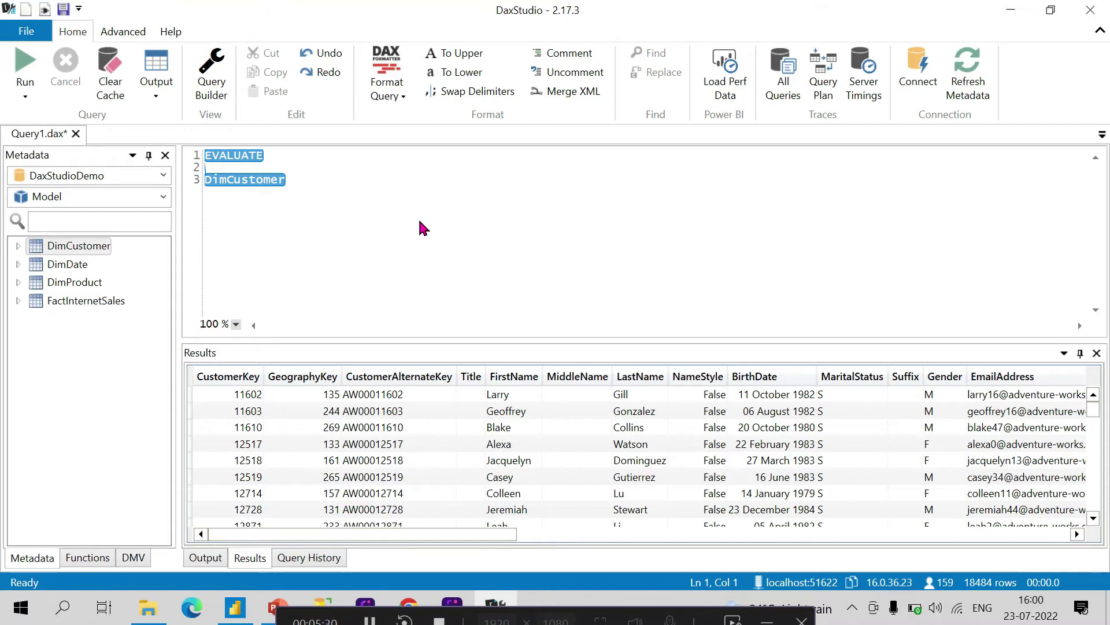
# Highlight the EVALUATE keyword on the first line of the query
pyautogui.click(418, 217)
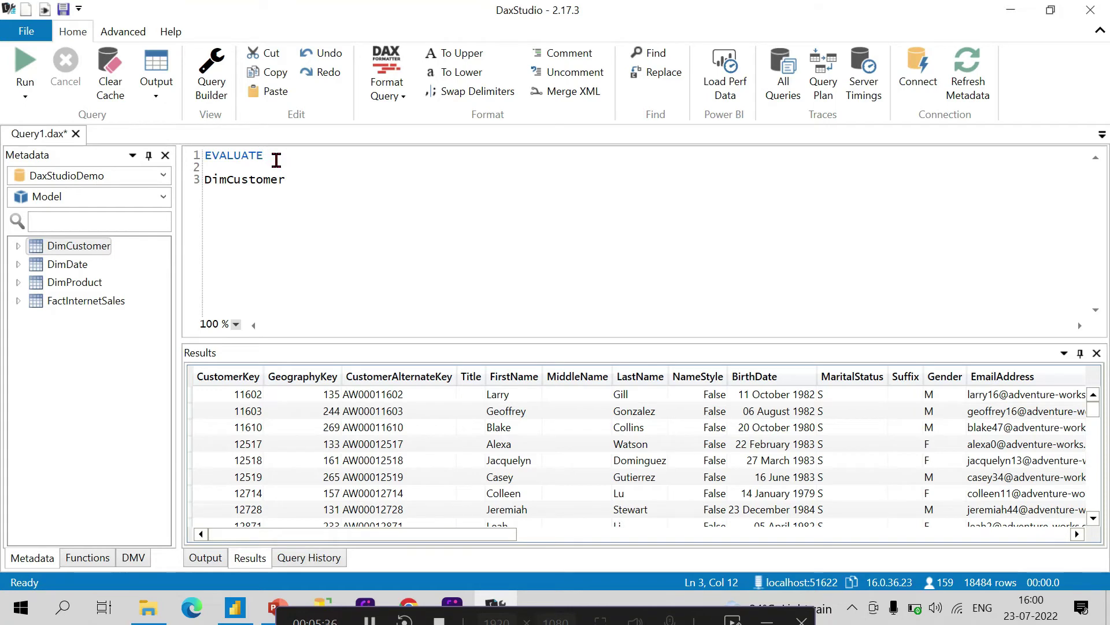
pyautogui.doubleClick(241, 163)
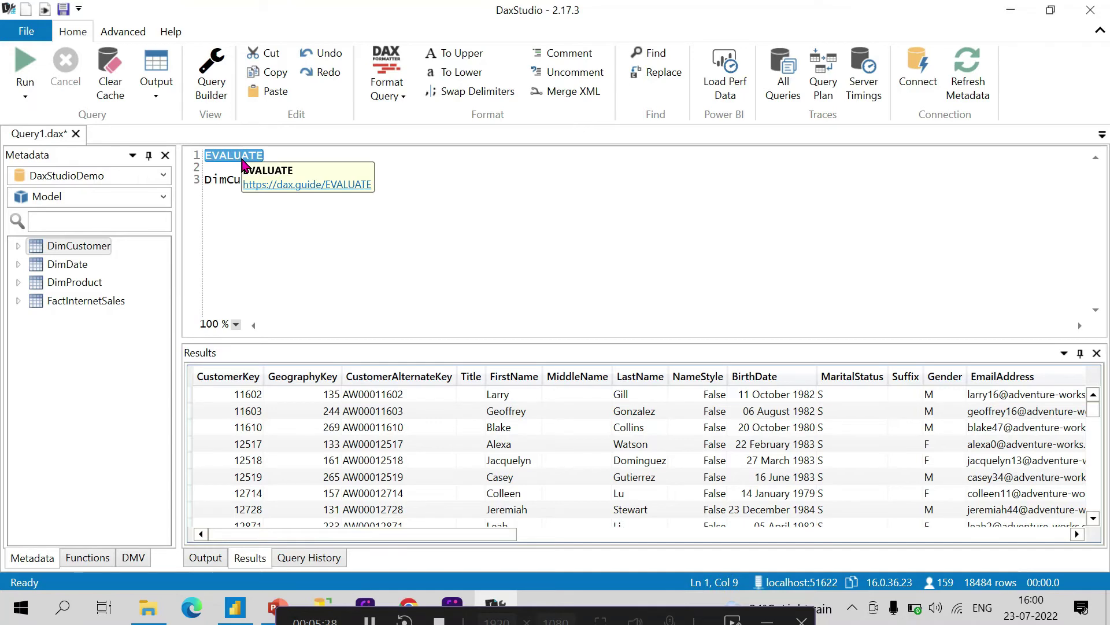
# Run the VertiPaq metrics analysis on the DaxStudioDemo model and look through its column metrics
pyautogui.click(288, 224)
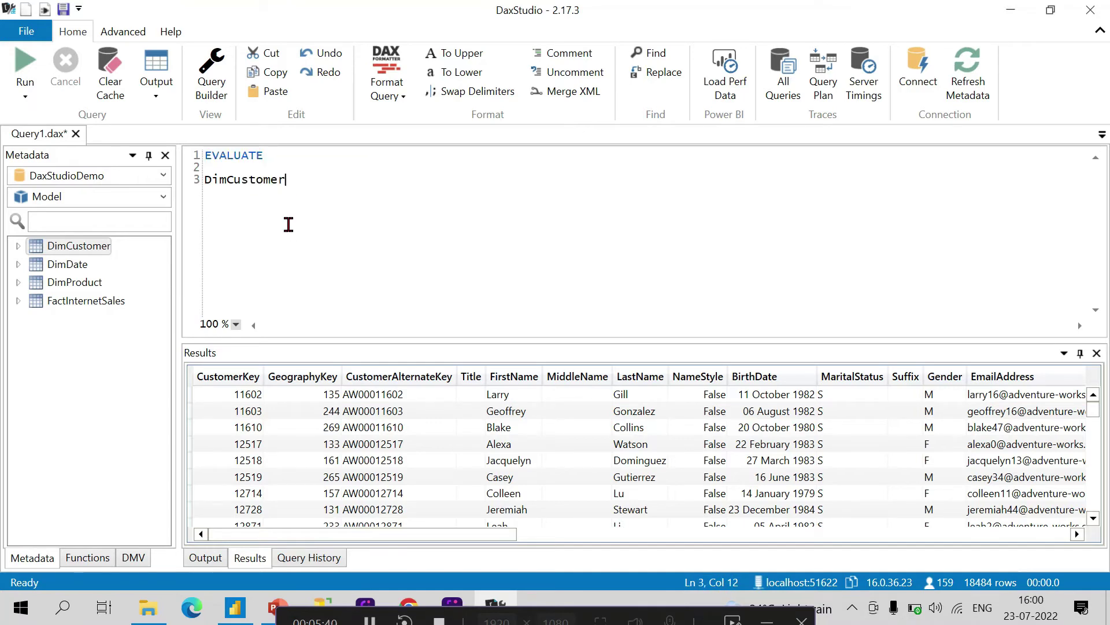
pyautogui.click(128, 36)
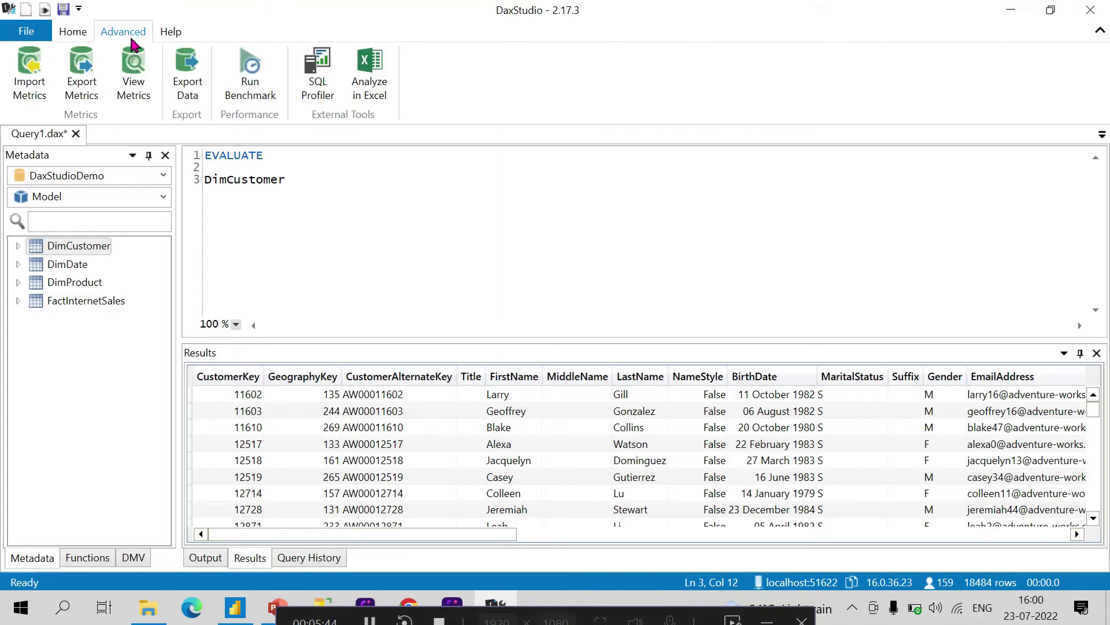
pyautogui.click(135, 81)
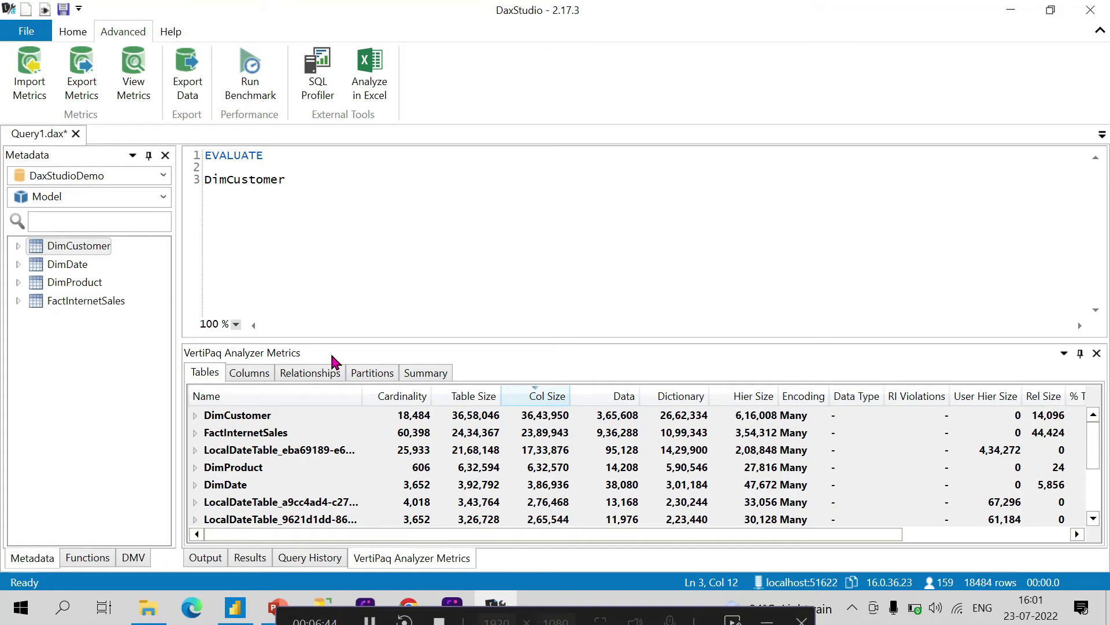
pyautogui.click(244, 380)
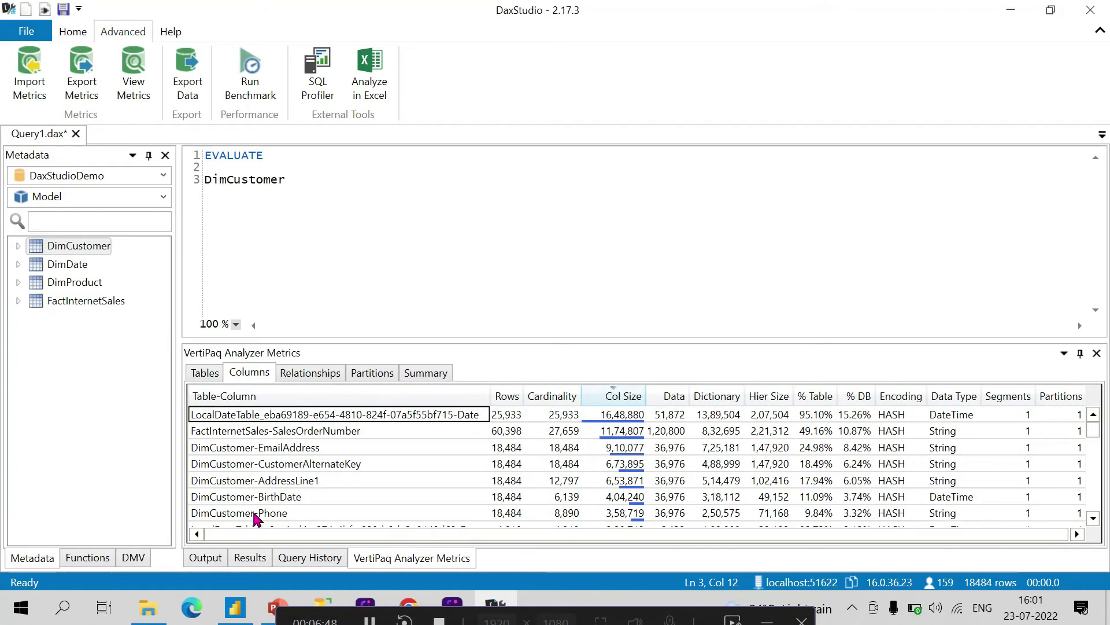
pyautogui.scroll(-10, 274, 496)
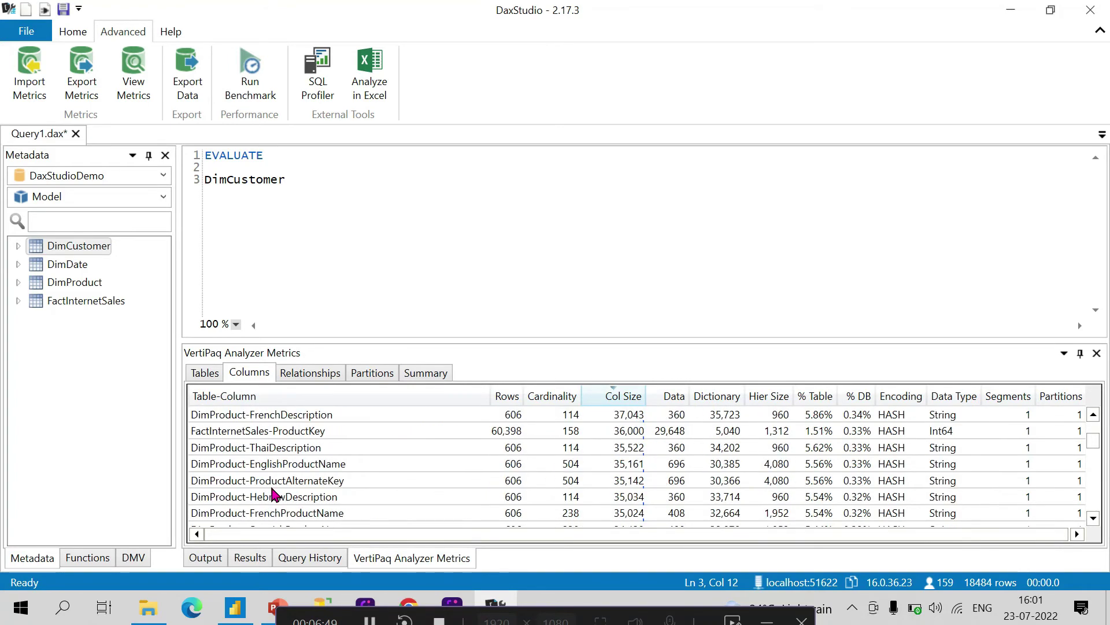
# View the relationship metrics and expand FactInternetSales to examine its individual relationships
pyautogui.click(308, 375)
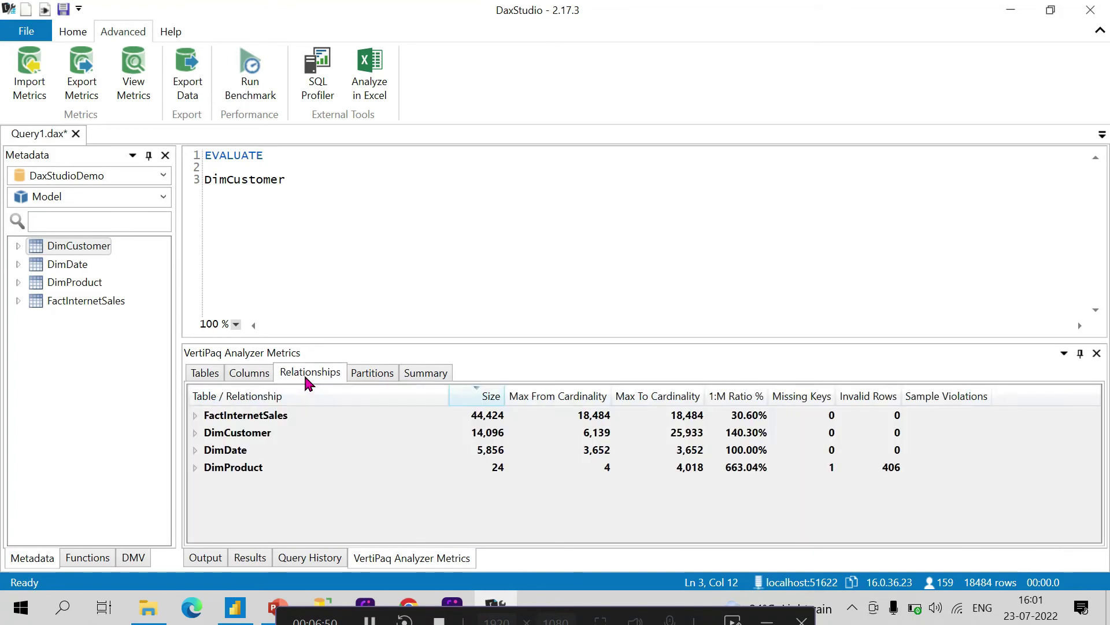
pyautogui.click(196, 416)
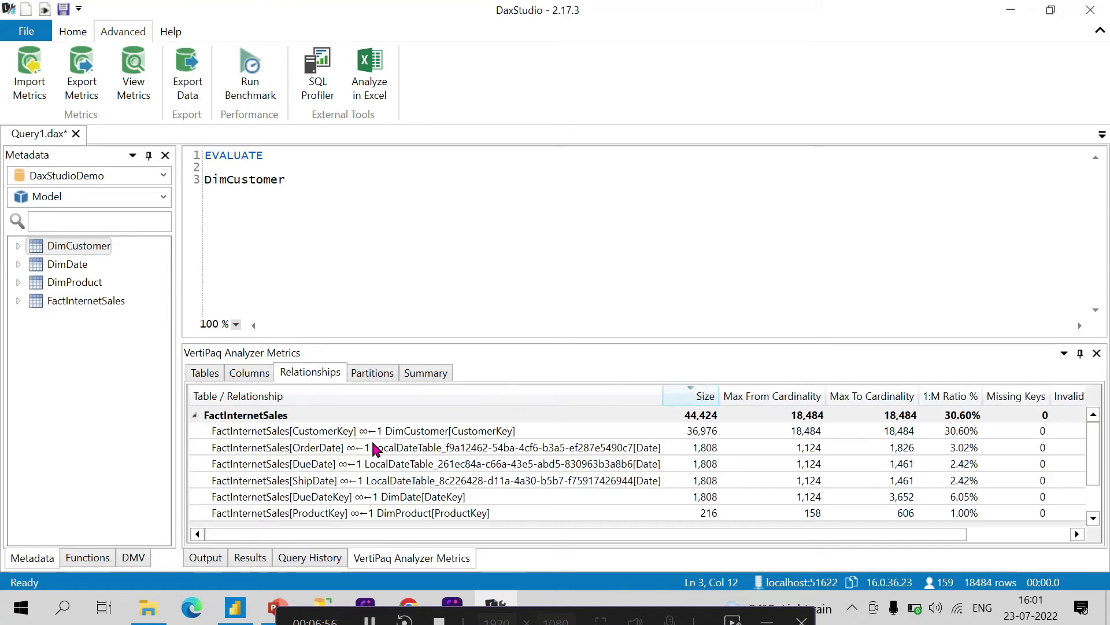
pyautogui.scroll(-1, 408, 459)
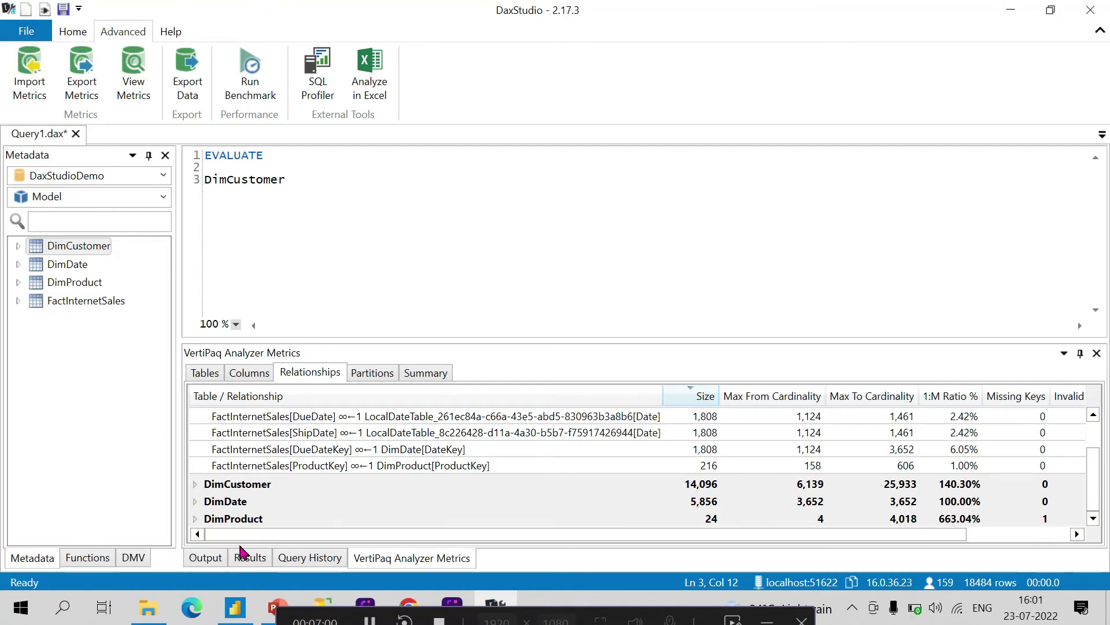
# Switch to the model diagram in Power BI Desktop, collapse the Properties pane and move the FactInternetSales table beside DimCustomer
pyautogui.click(236, 608)
pyautogui.click(17, 225)
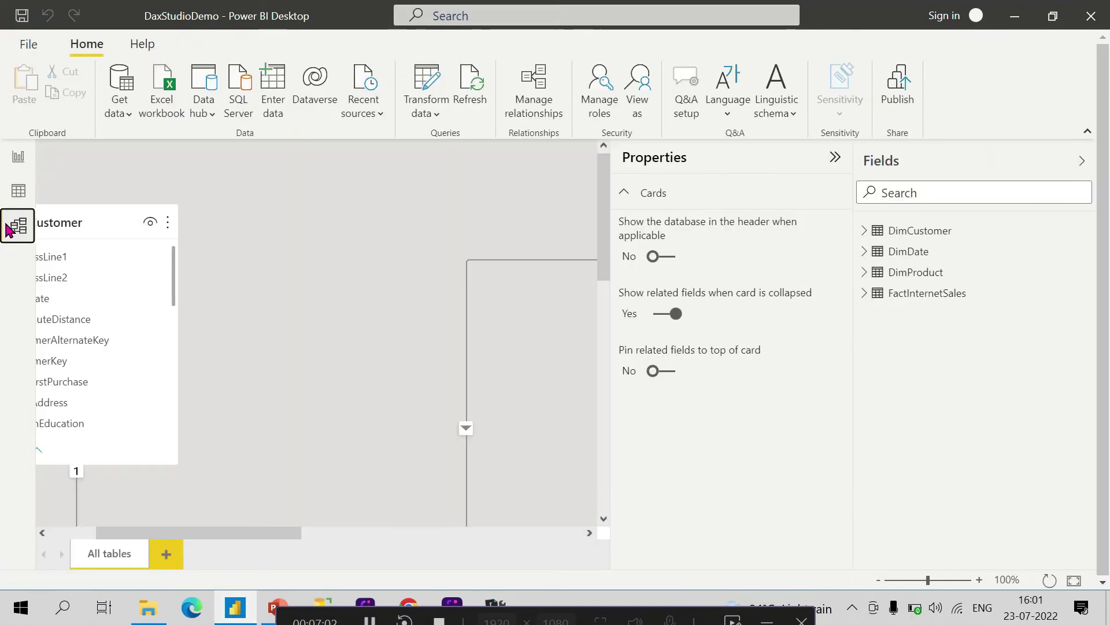
pyautogui.moveTo(270, 529); pyautogui.dragTo(230, 529)
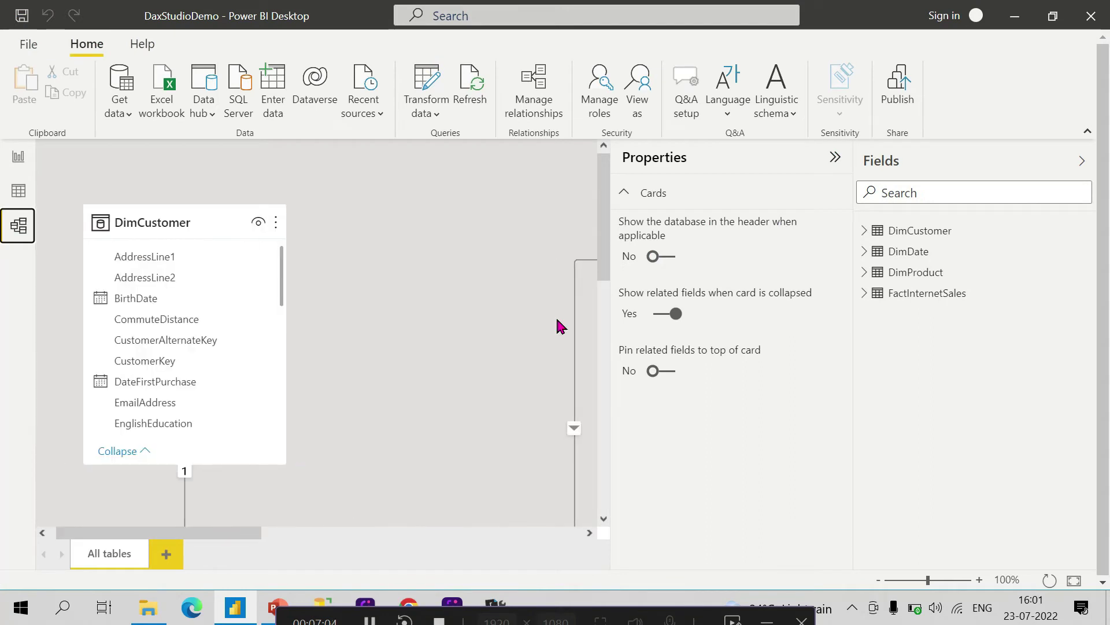
pyautogui.click(835, 158)
pyautogui.scroll(-3, 559, 452)
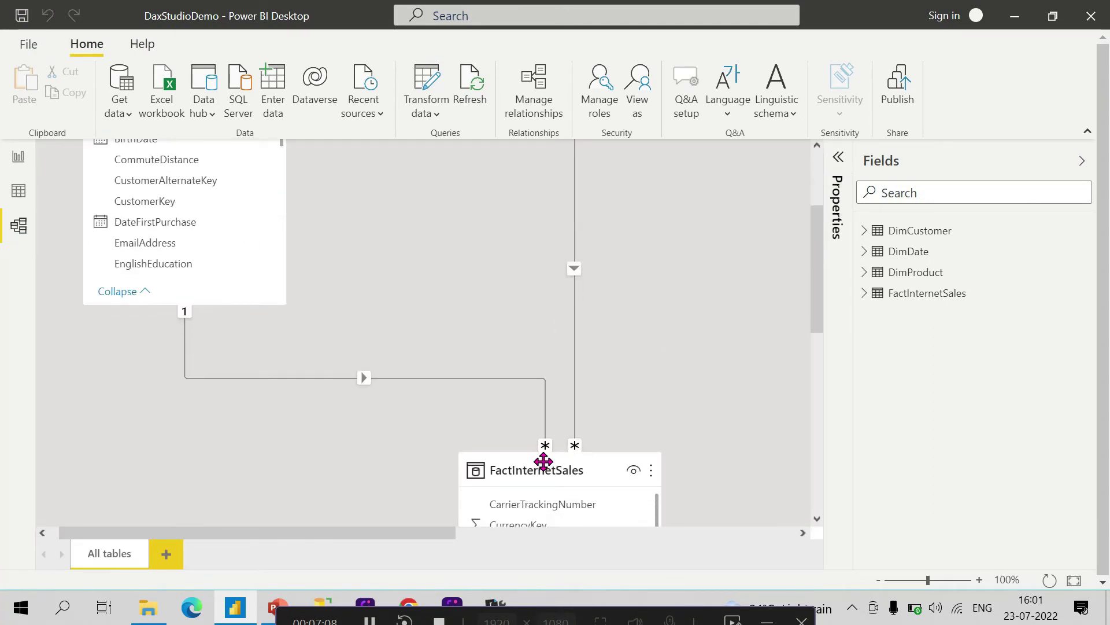
pyautogui.moveTo(540, 463); pyautogui.dragTo(471, 166)
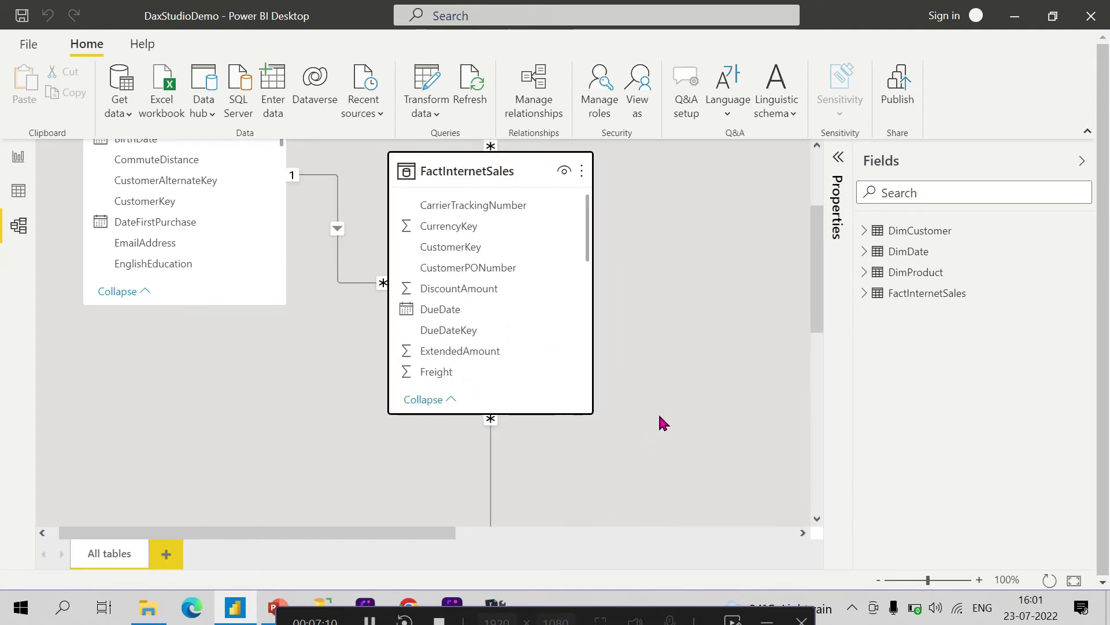
# Move the DimProduct table below DimDate in the model diagram, check its link to FactInternetSales and return to DAX Studio
pyautogui.scroll(1, 662, 416)
pyautogui.scroll(-8, 666, 414)
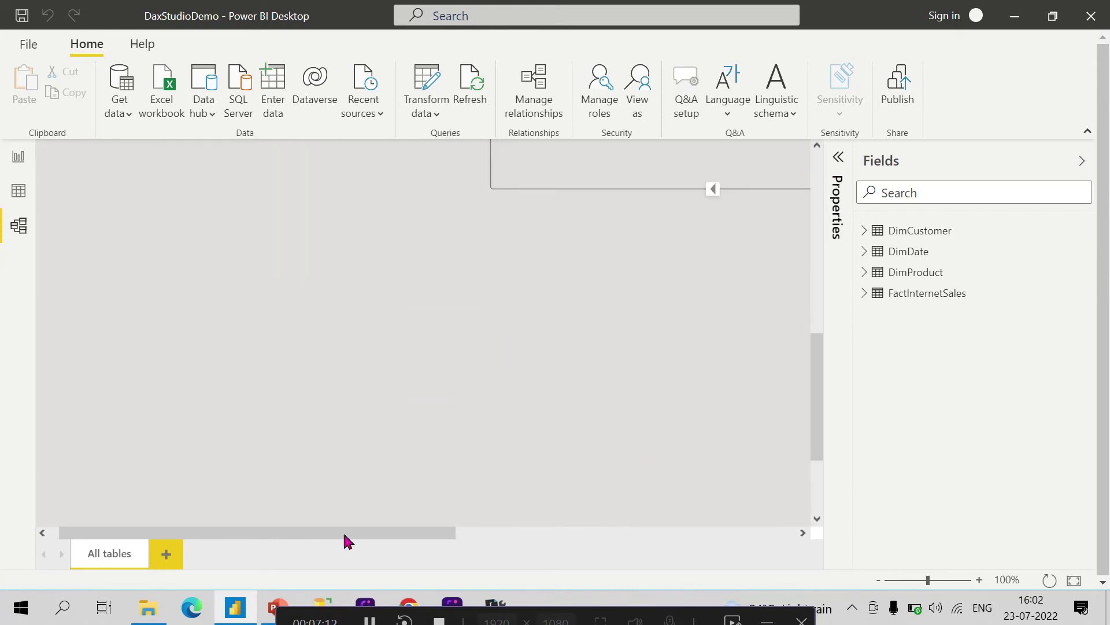
pyautogui.moveTo(347, 532); pyautogui.dragTo(616, 533)
pyautogui.moveTo(392, 380); pyautogui.dragTo(565, 349)
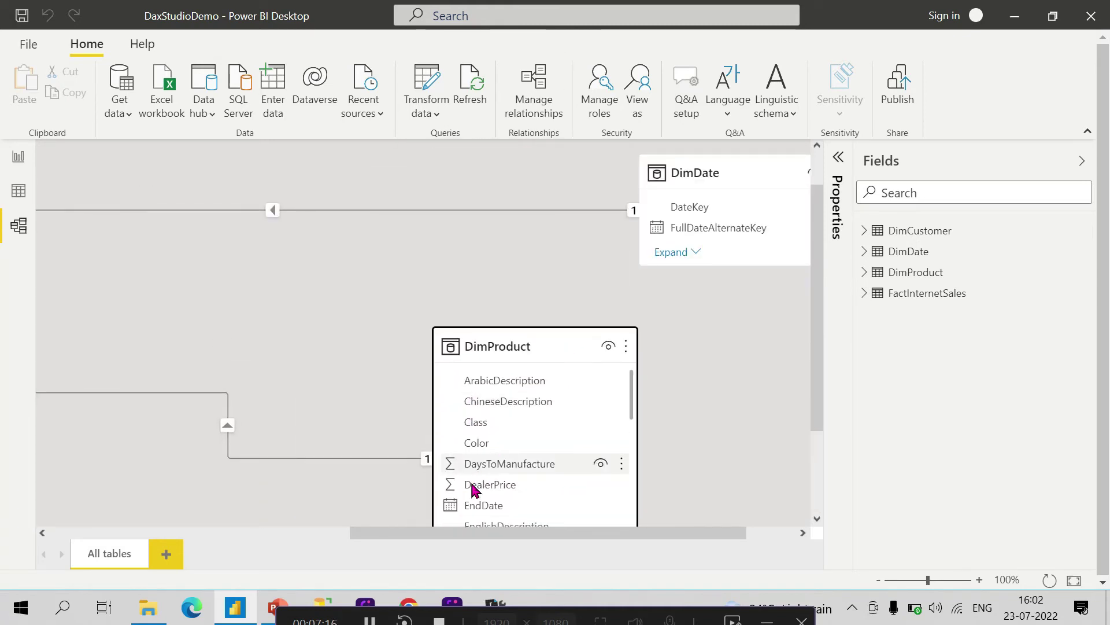
pyautogui.moveTo(444, 535); pyautogui.dragTo(223, 513)
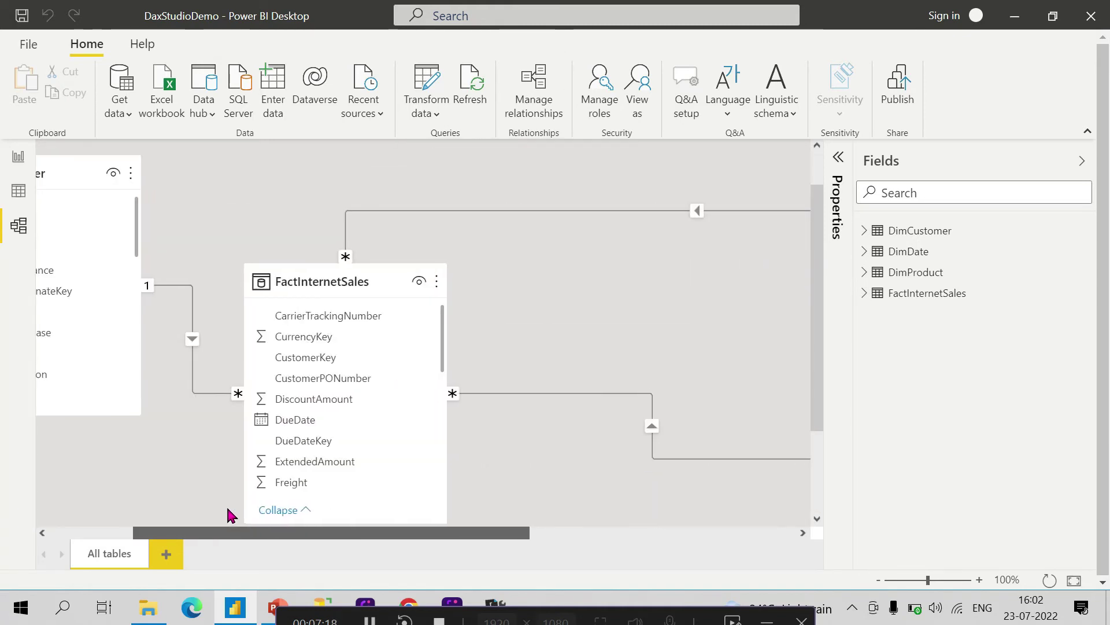
pyautogui.click(1015, 16)
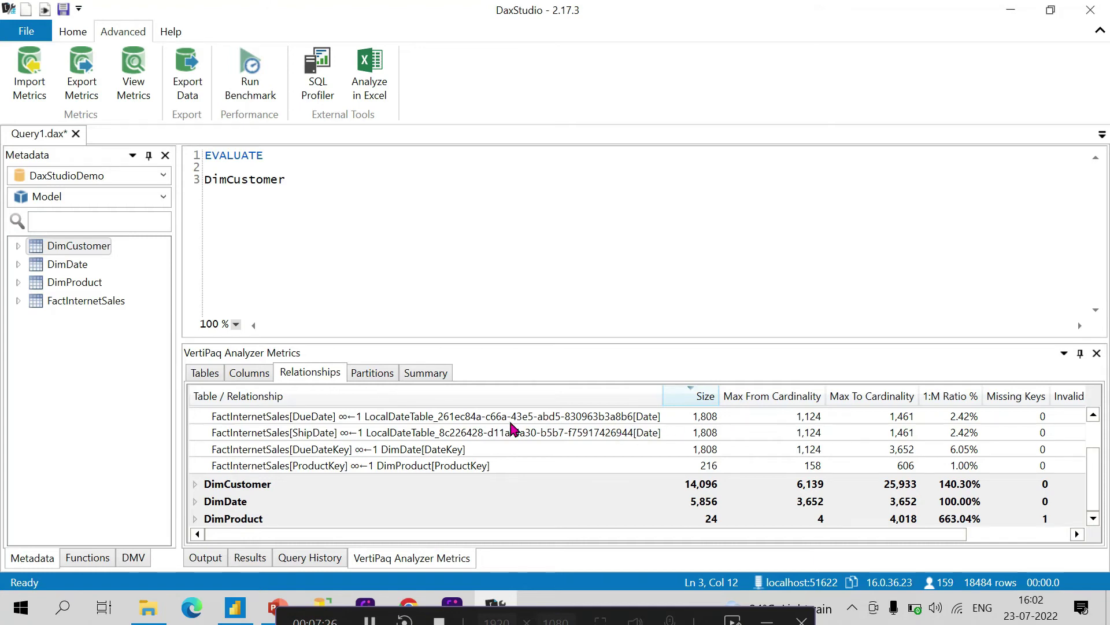
# View the partition metrics and the model summary, and return to the table metrics
pyautogui.click(372, 373)
pyautogui.click(431, 375)
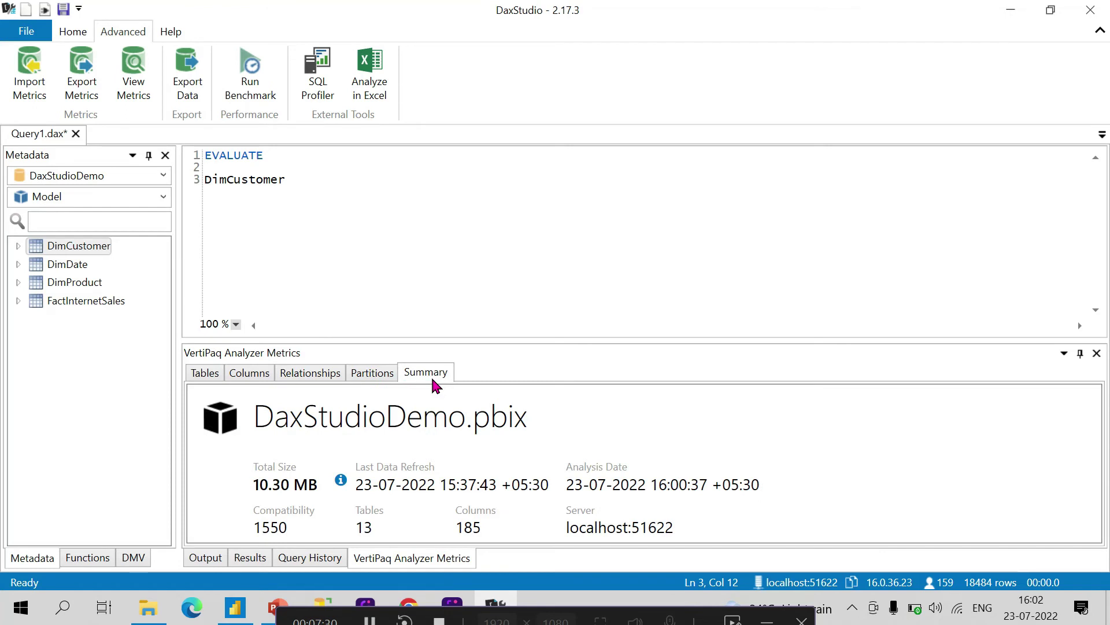
pyautogui.moveTo(306, 491)
pyautogui.click(218, 375)
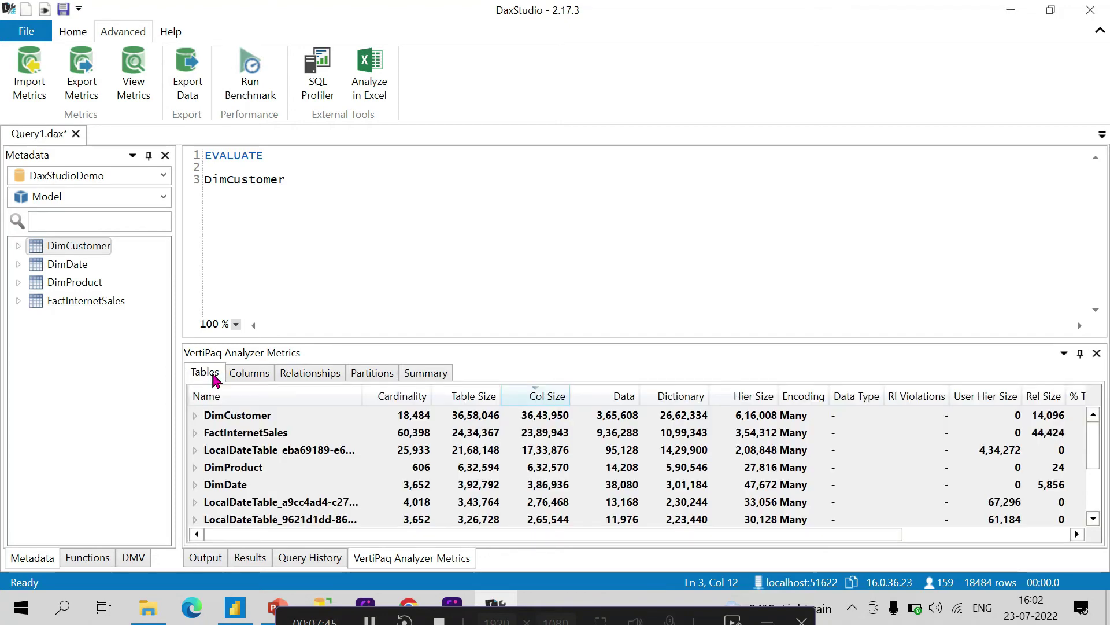
pyautogui.click(296, 376)
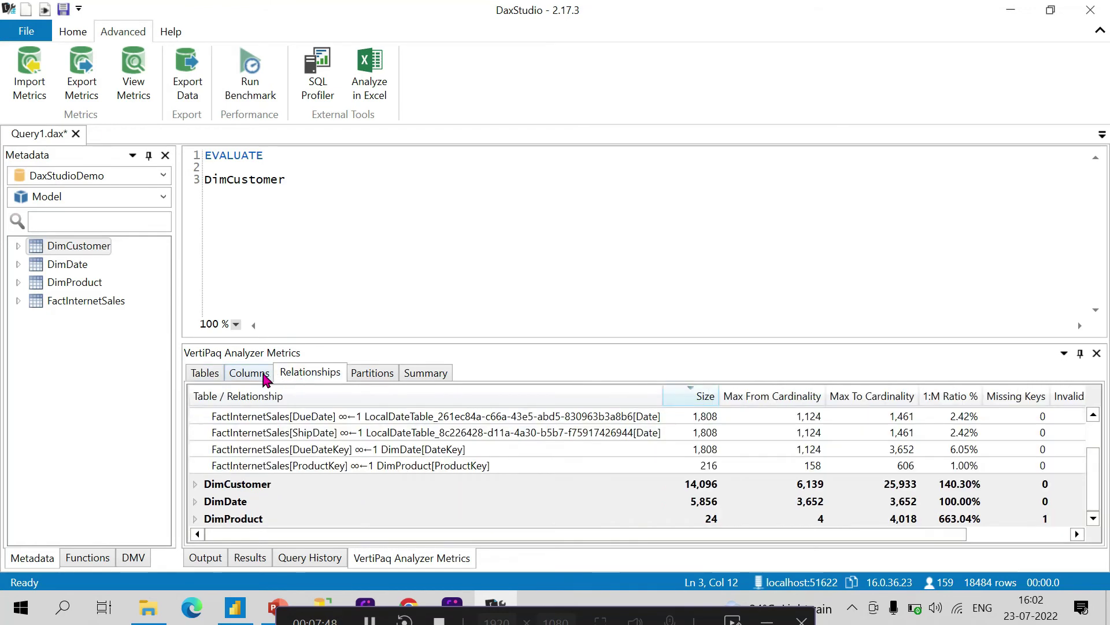
pyautogui.click(219, 374)
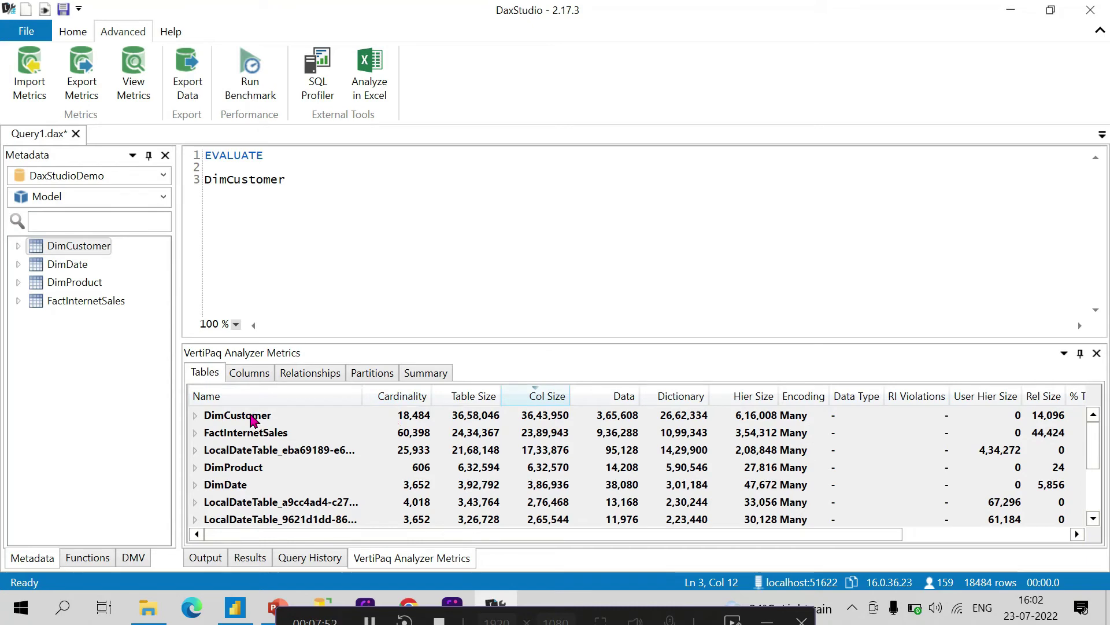
# Expand DimCustomer in the table metrics, examine the cardinality of its columns such as Gender and MaritalStatus, and collapse it
pyautogui.click(196, 416)
pyautogui.click(194, 416)
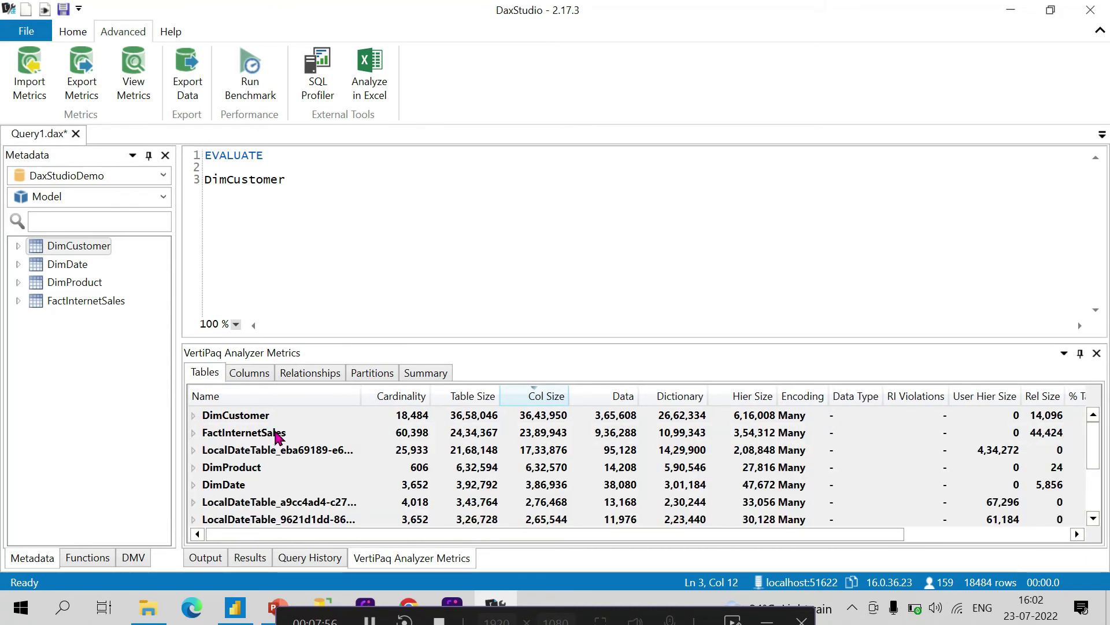
pyautogui.click(194, 415)
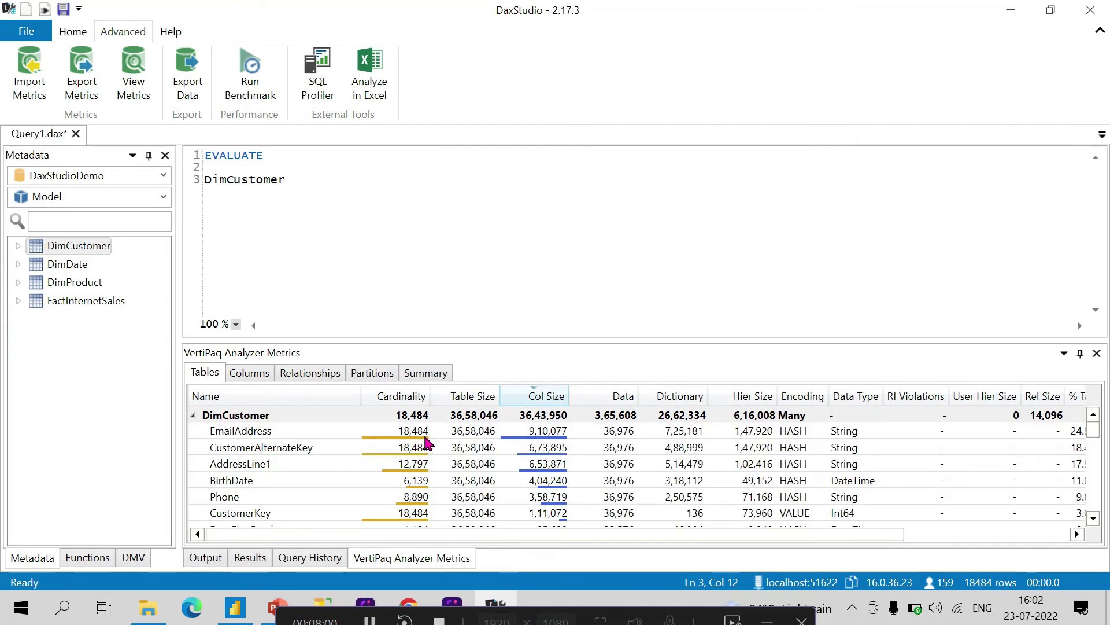
pyautogui.scroll(-7, 426, 443)
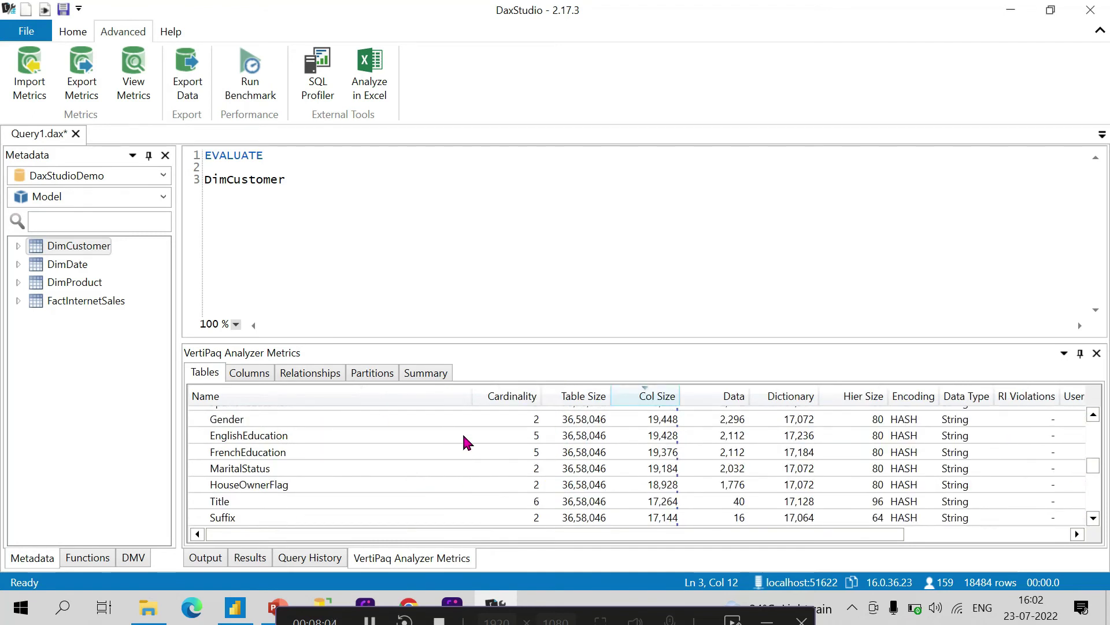
pyautogui.click(535, 426)
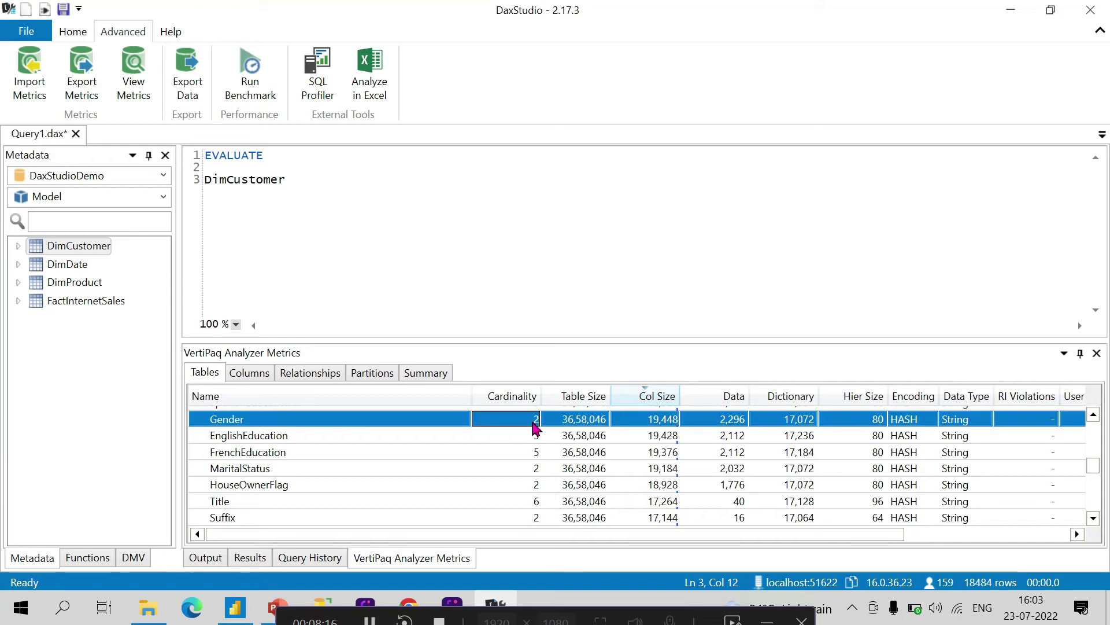
pyautogui.scroll(1, 535, 428)
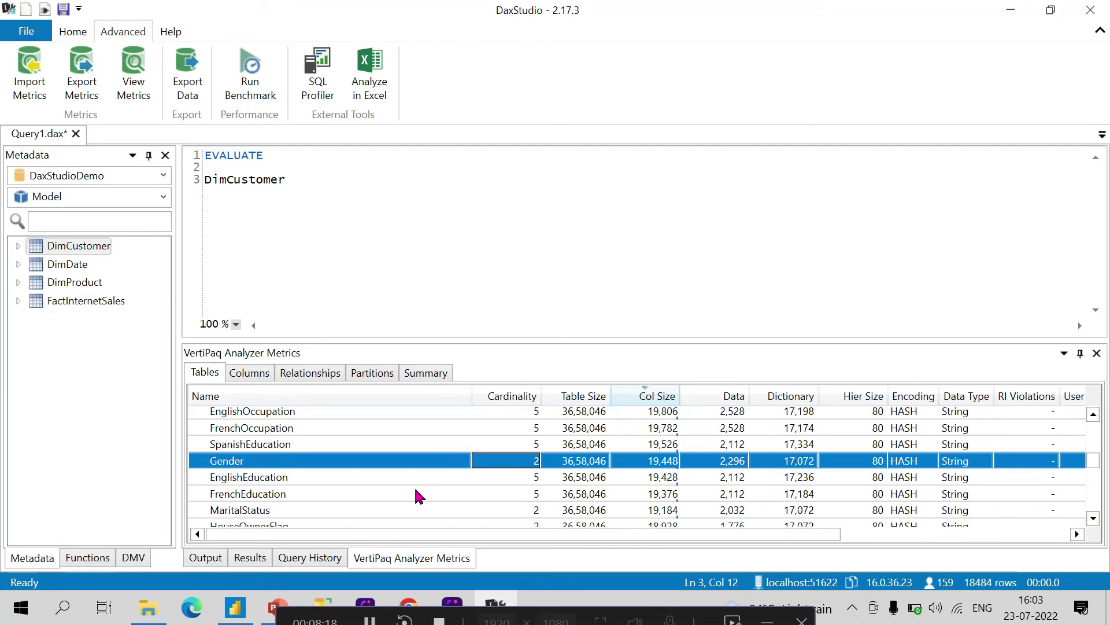
pyautogui.click(533, 510)
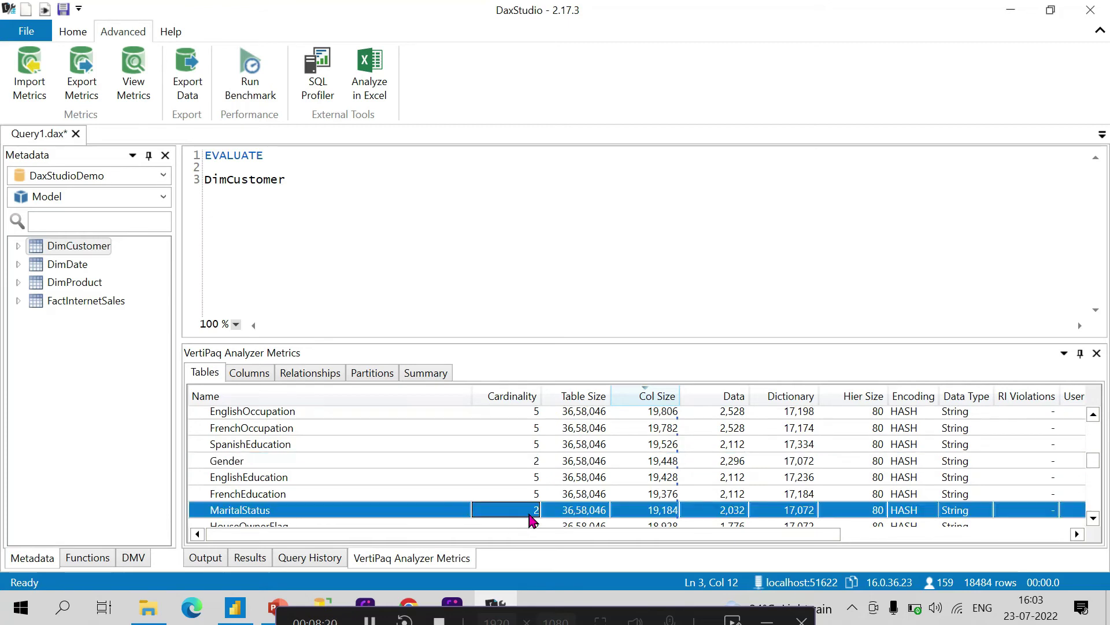
pyautogui.scroll(5, 532, 457)
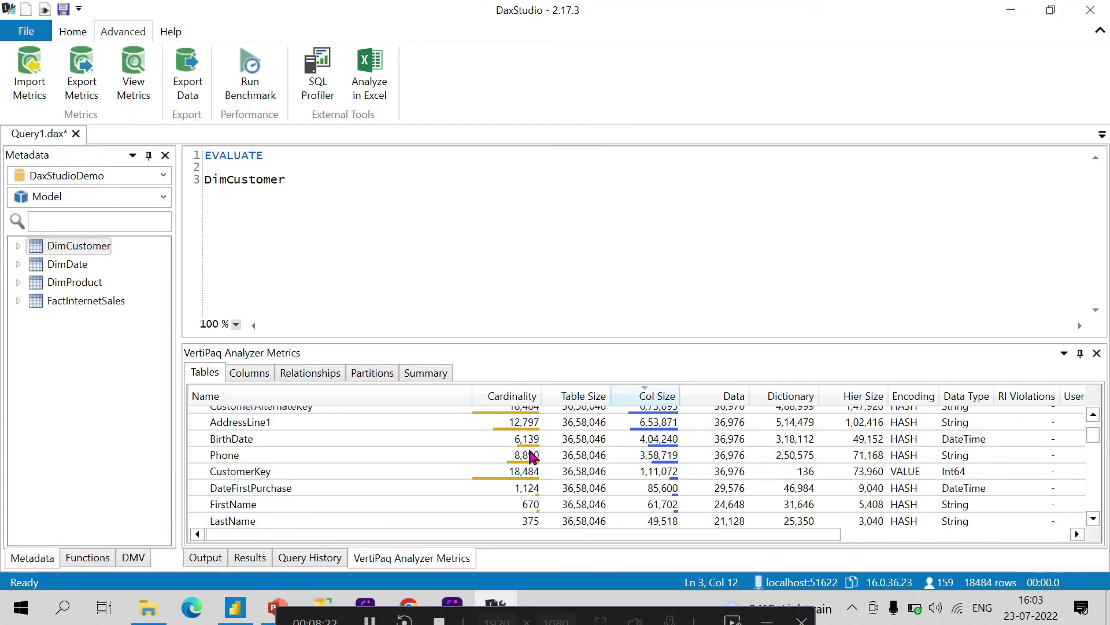
pyautogui.scroll(1, 531, 454)
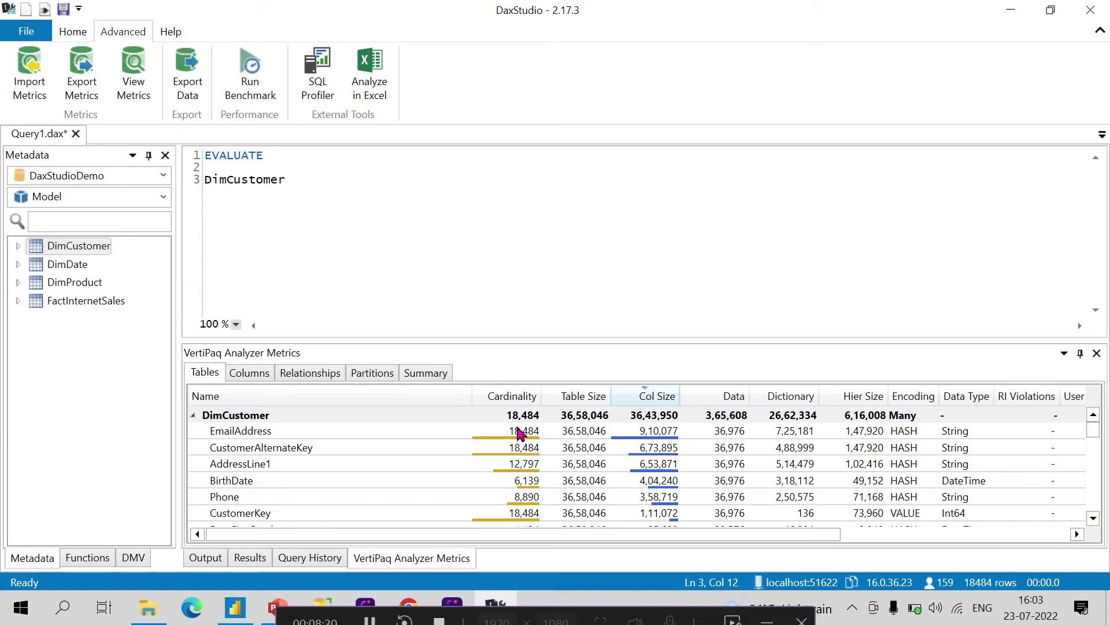
pyautogui.click(194, 416)
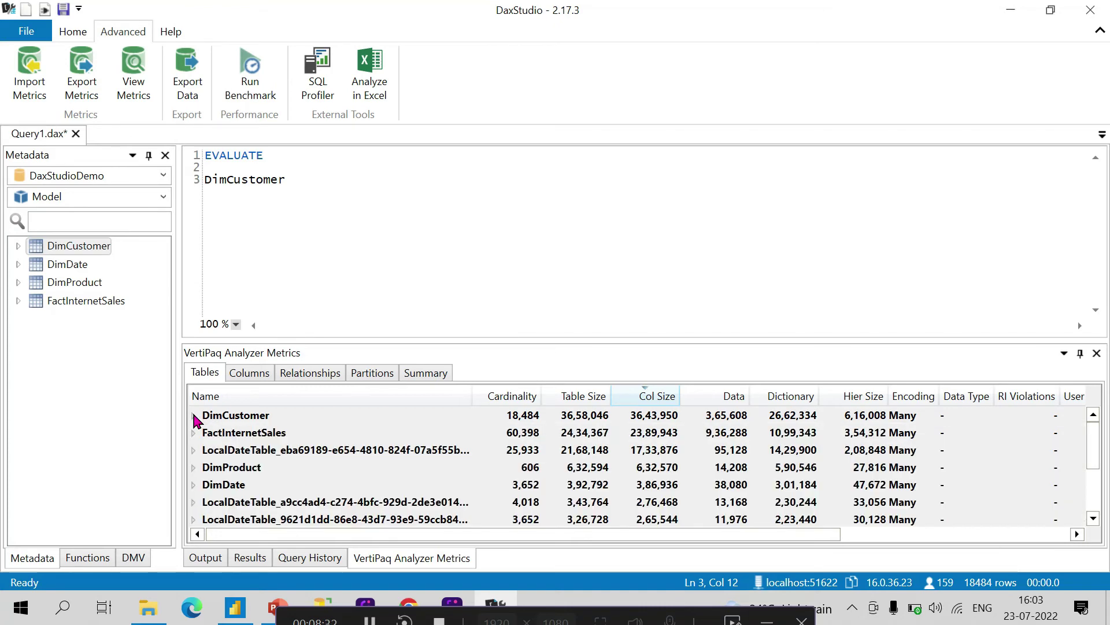
pyautogui.click(194, 415)
pyautogui.click(194, 416)
# Expand FactInternetSales in the table metrics, examine its columns' cardinality and size, and collapse it
pyautogui.click(194, 433)
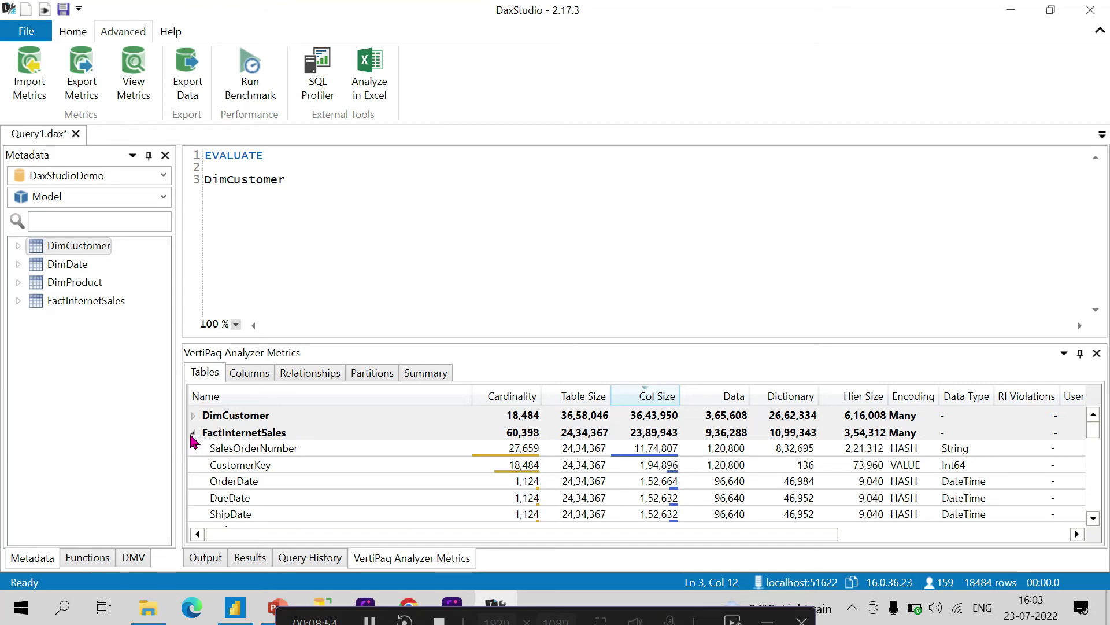
pyautogui.scroll(-5, 533, 477)
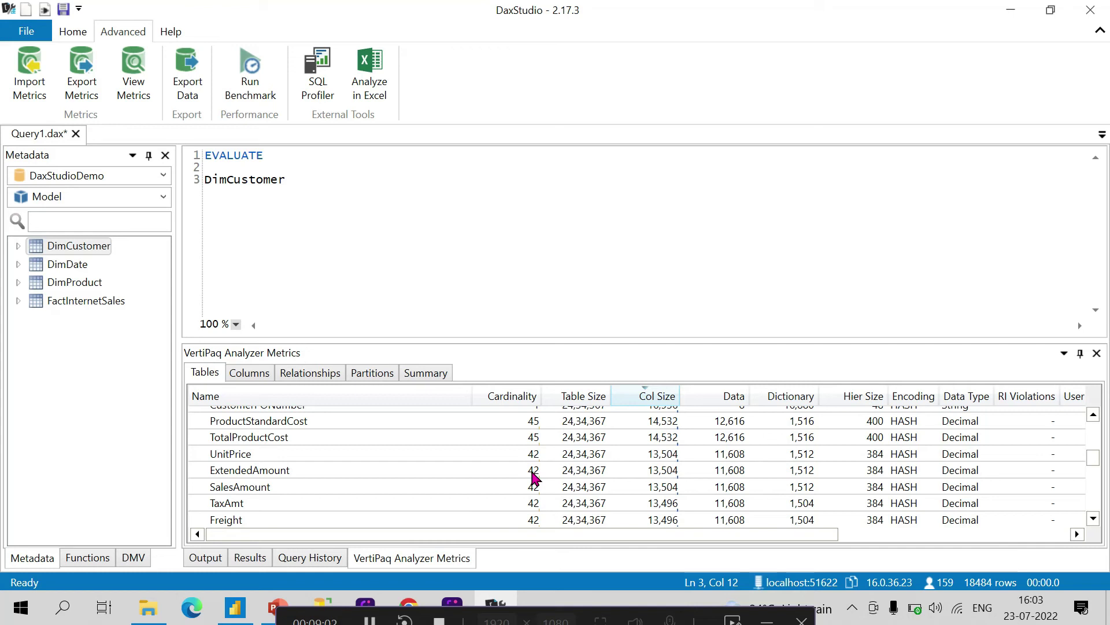
pyautogui.scroll(4, 578, 448)
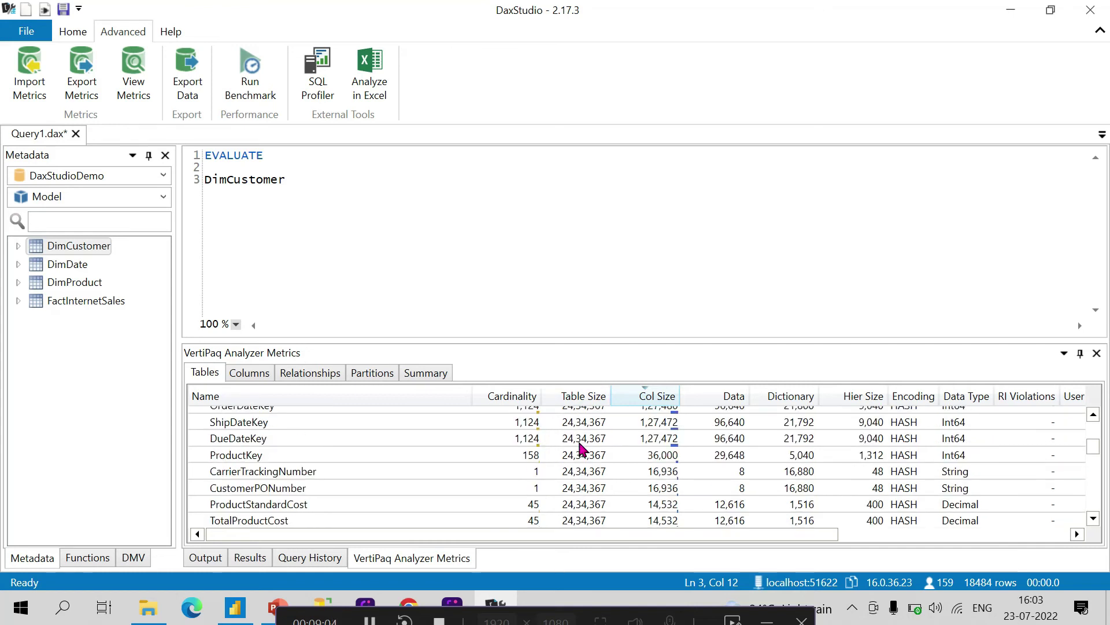
pyautogui.scroll(1, 650, 429)
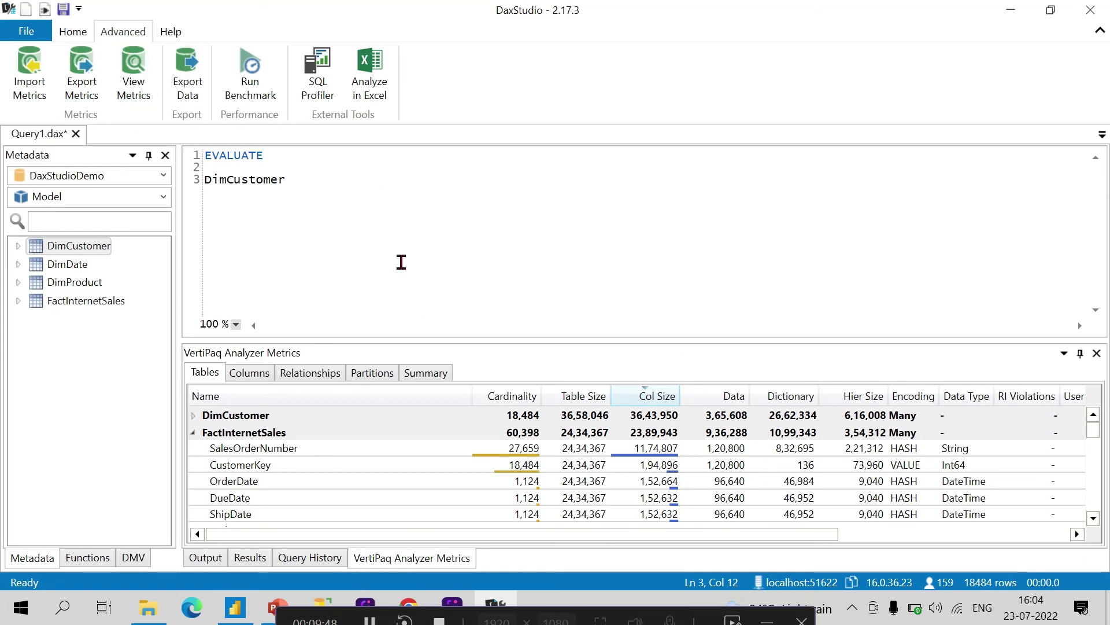
pyautogui.click(193, 432)
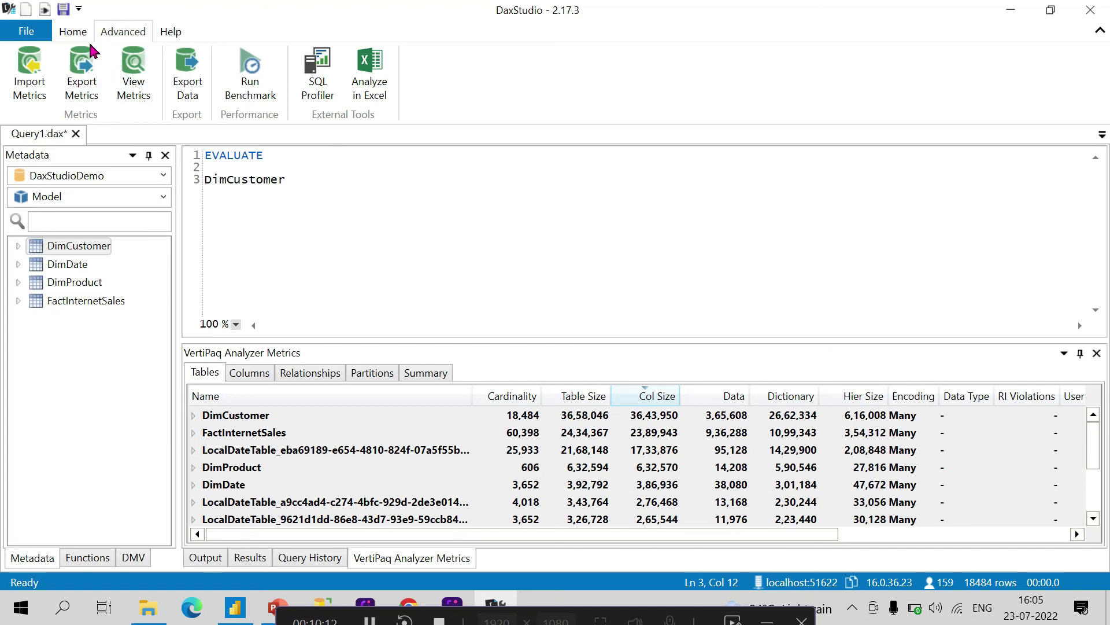
# Check the EVALUATE keyword's help hint in the query and rerun the VertiPaq metrics analysis on the model
pyautogui.click(74, 33)
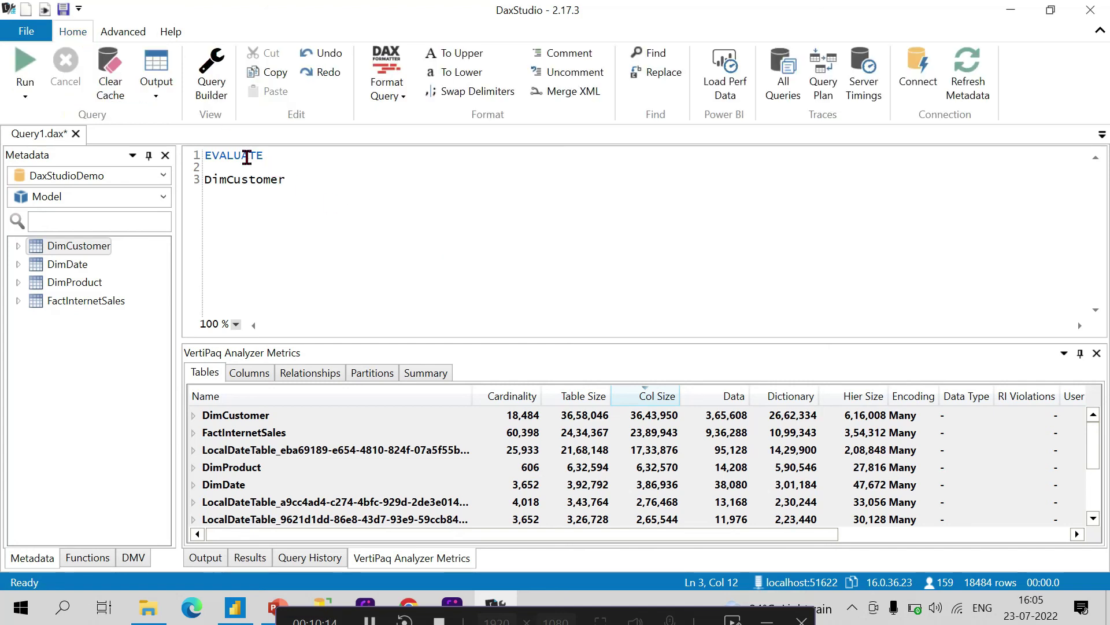
pyautogui.moveTo(249, 155)
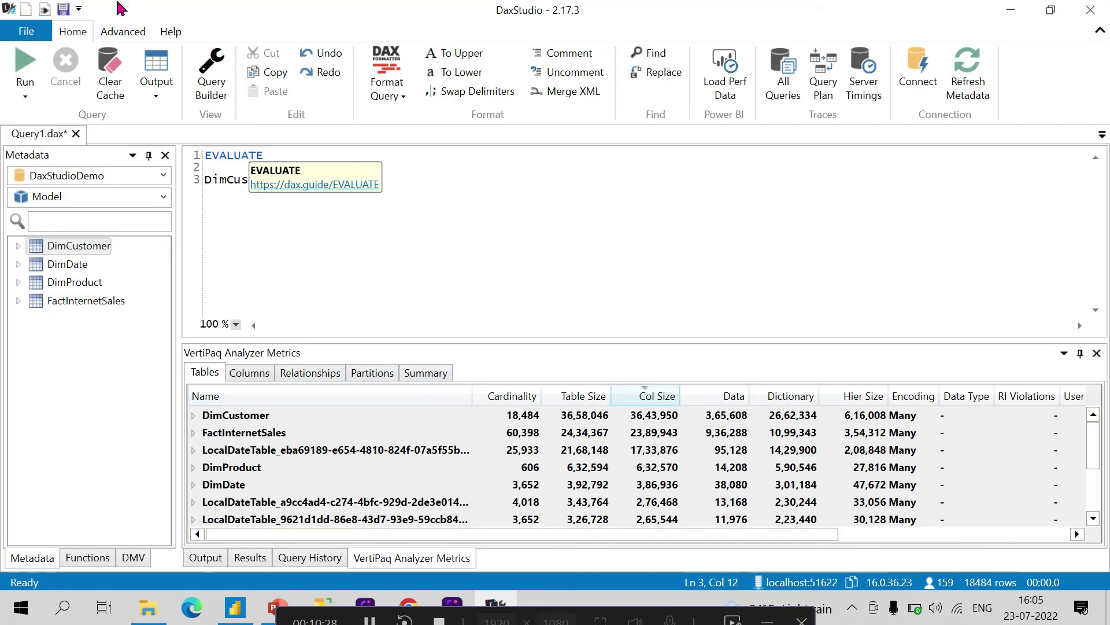
pyautogui.click(121, 33)
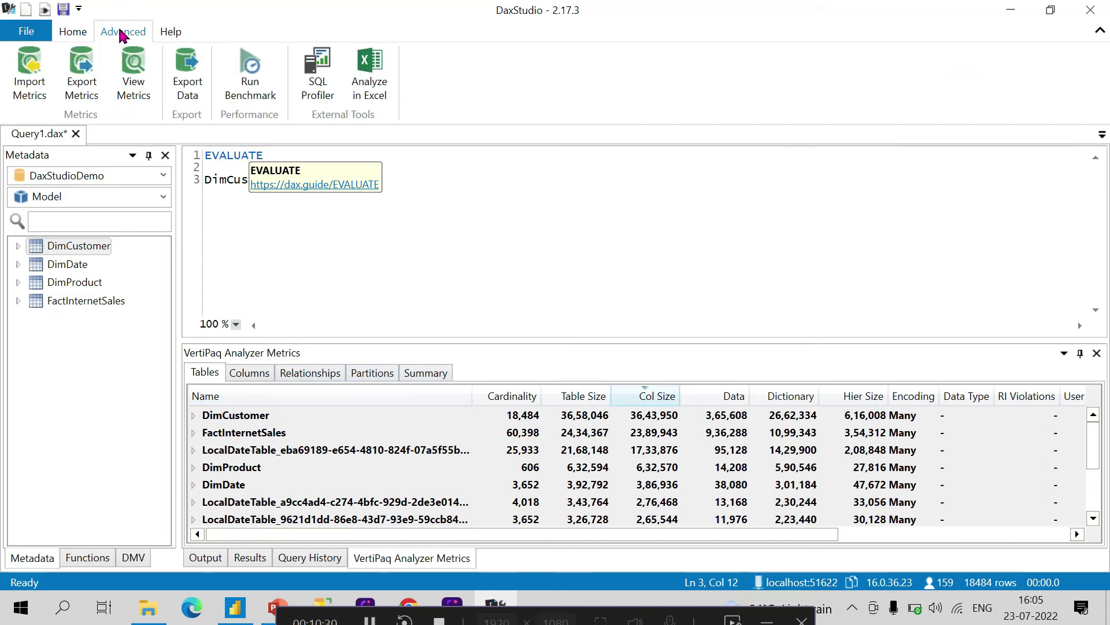
pyautogui.click(136, 70)
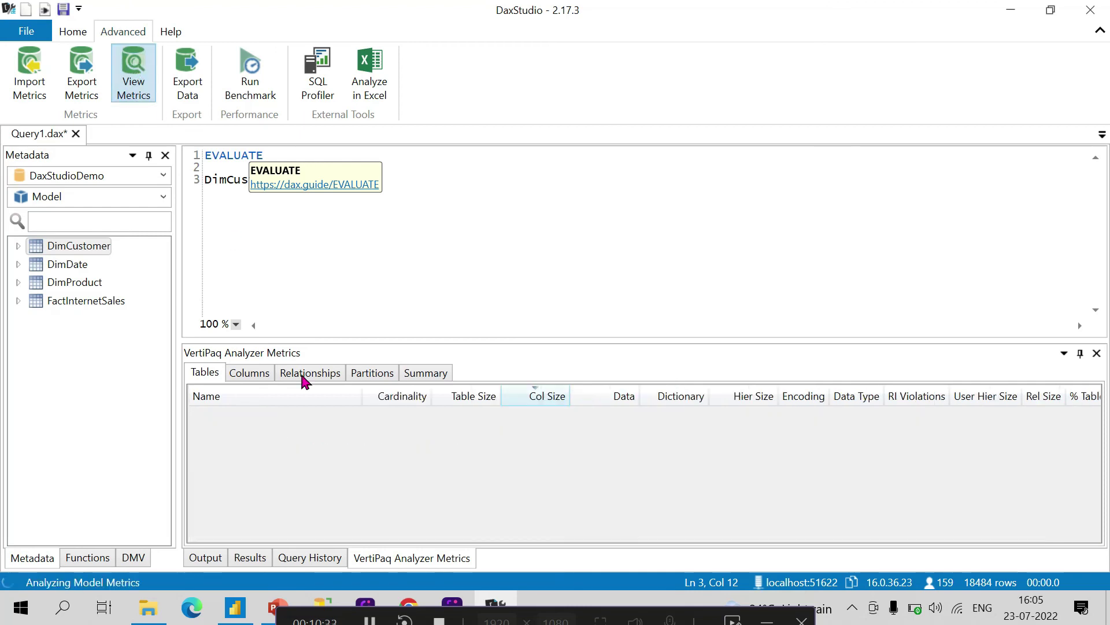